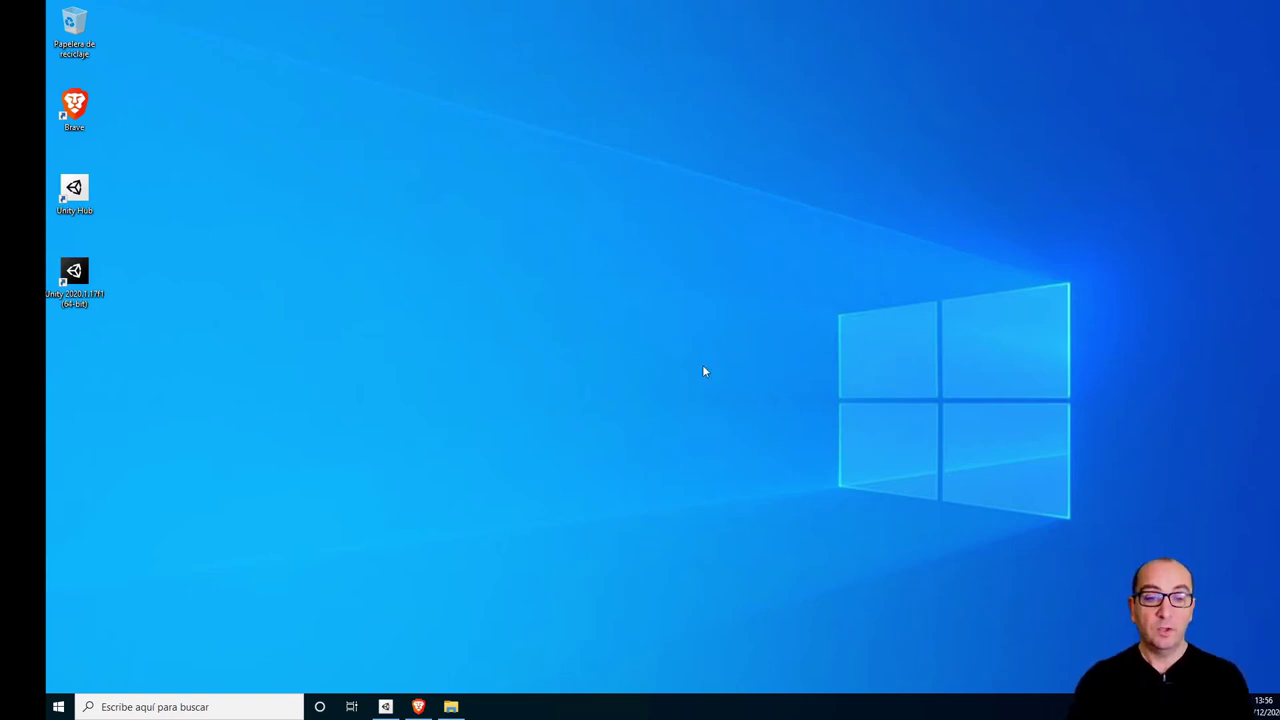
Search Google for 'unity hub' in the Brave browser.
click(419, 708)
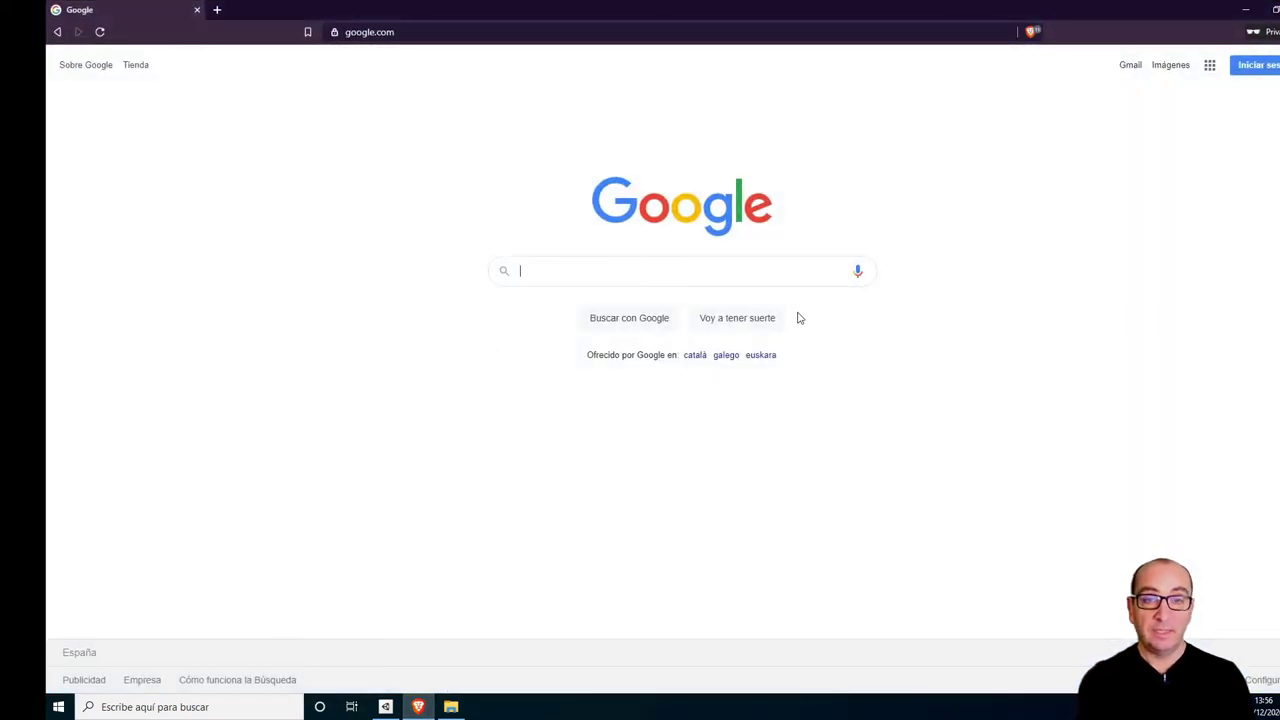
text(unity)
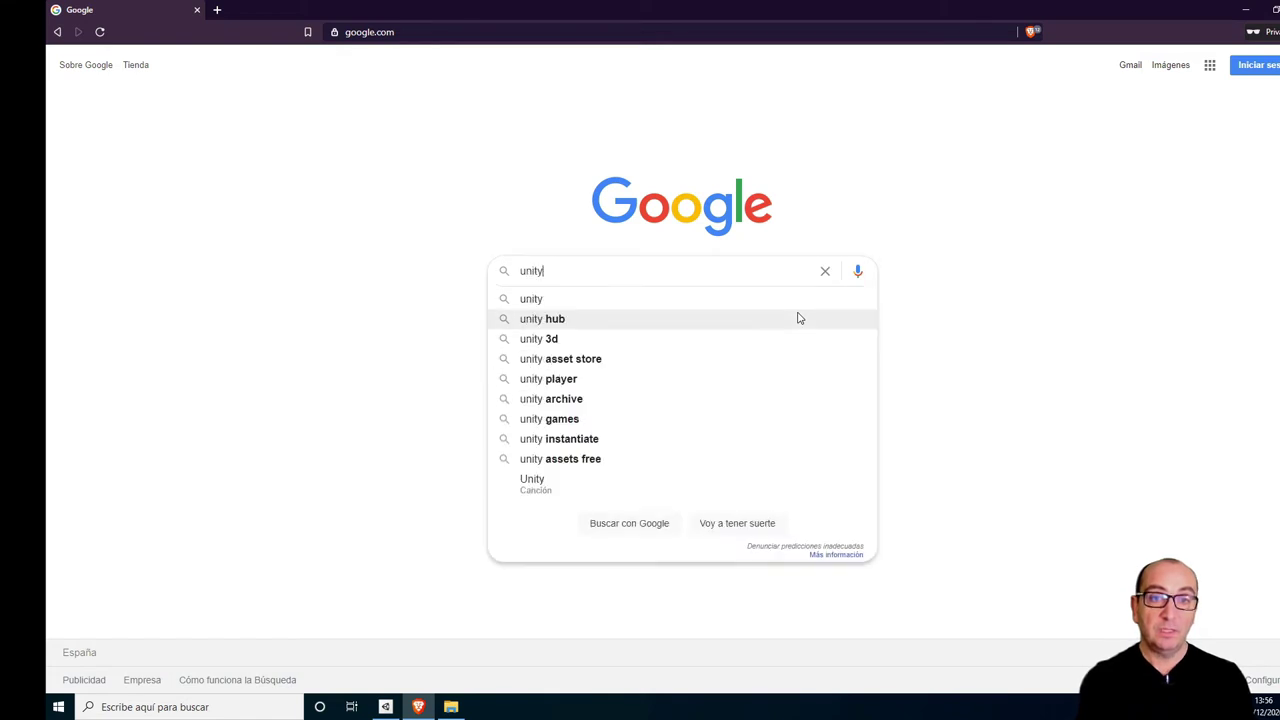
text( hub)
key(Return)
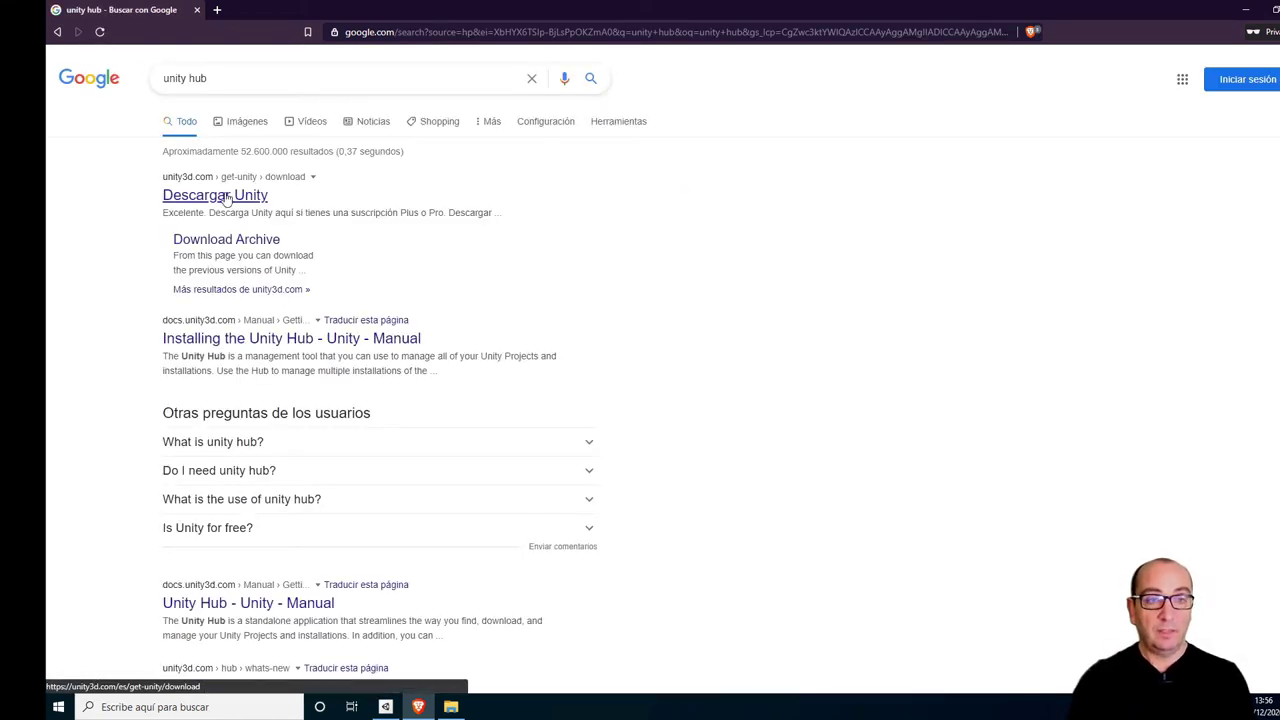
Download the Unity Hub installer from the Descargar Unity page, then bring Unity Hub forward.
click(228, 199)
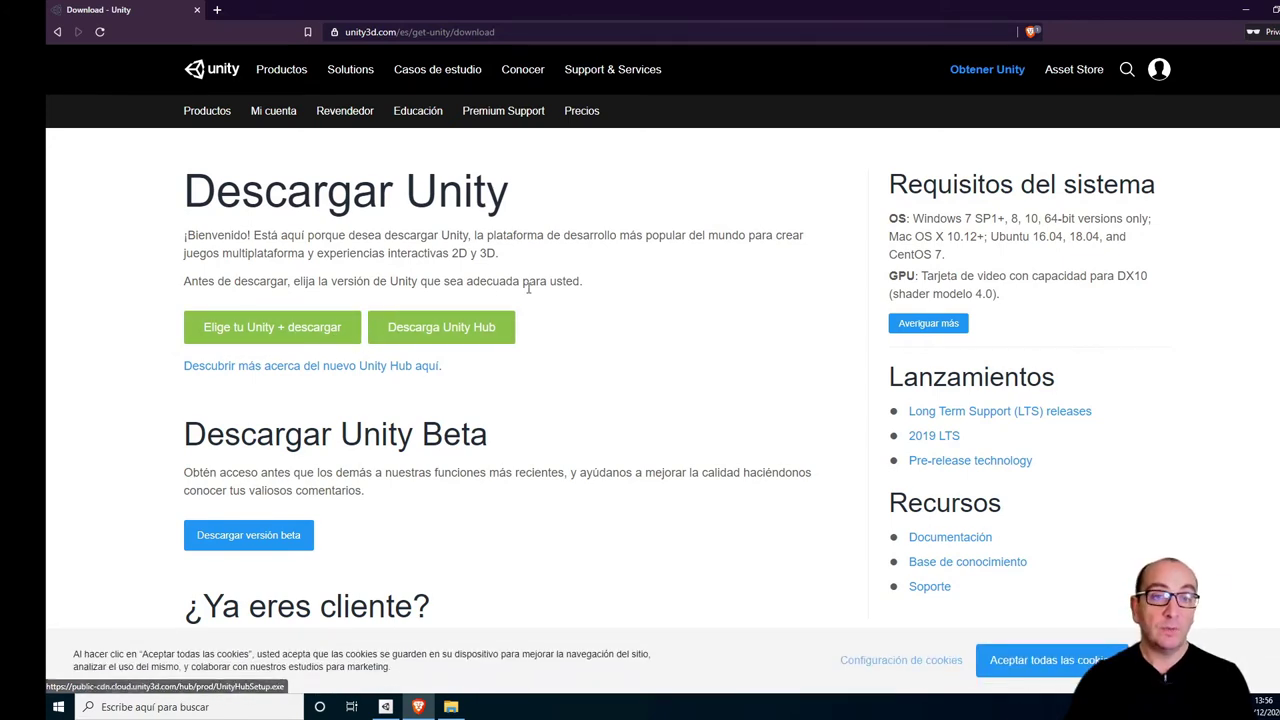
click(488, 346)
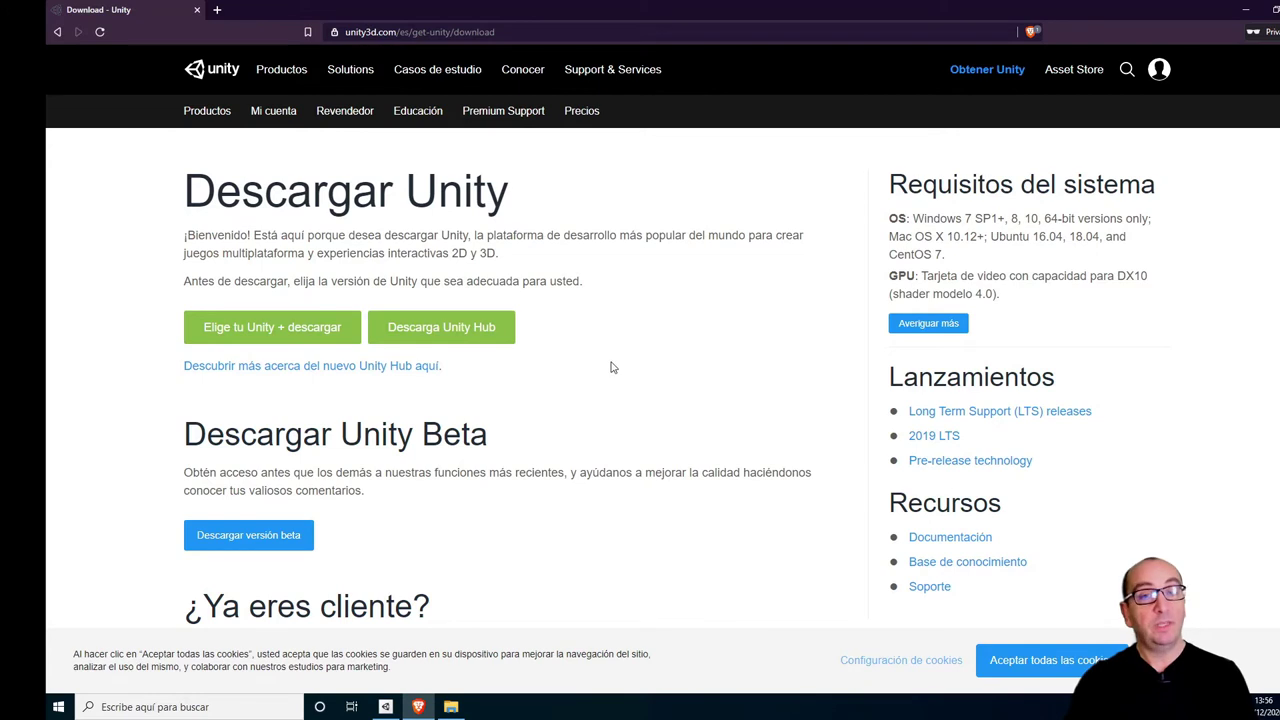
click(383, 708)
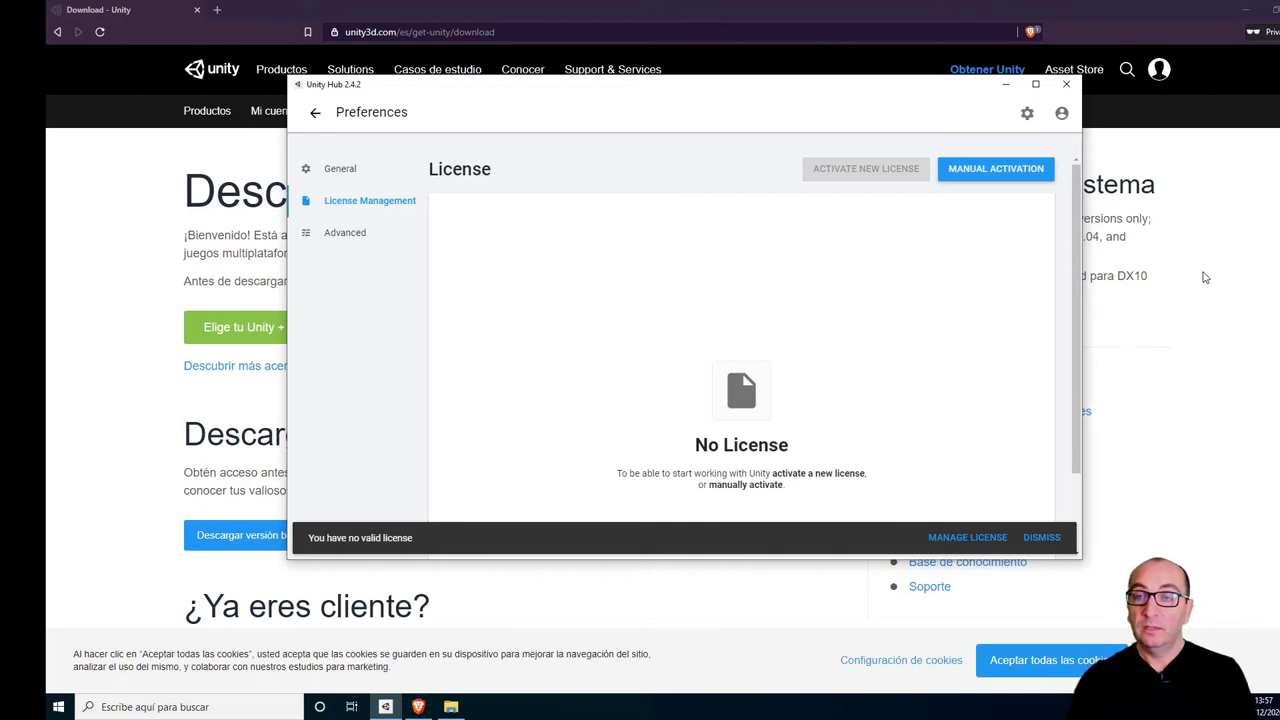
Open the Crear una Unity ID sign-up page from the account panel, then return to Unity Hub.
click(1205, 276)
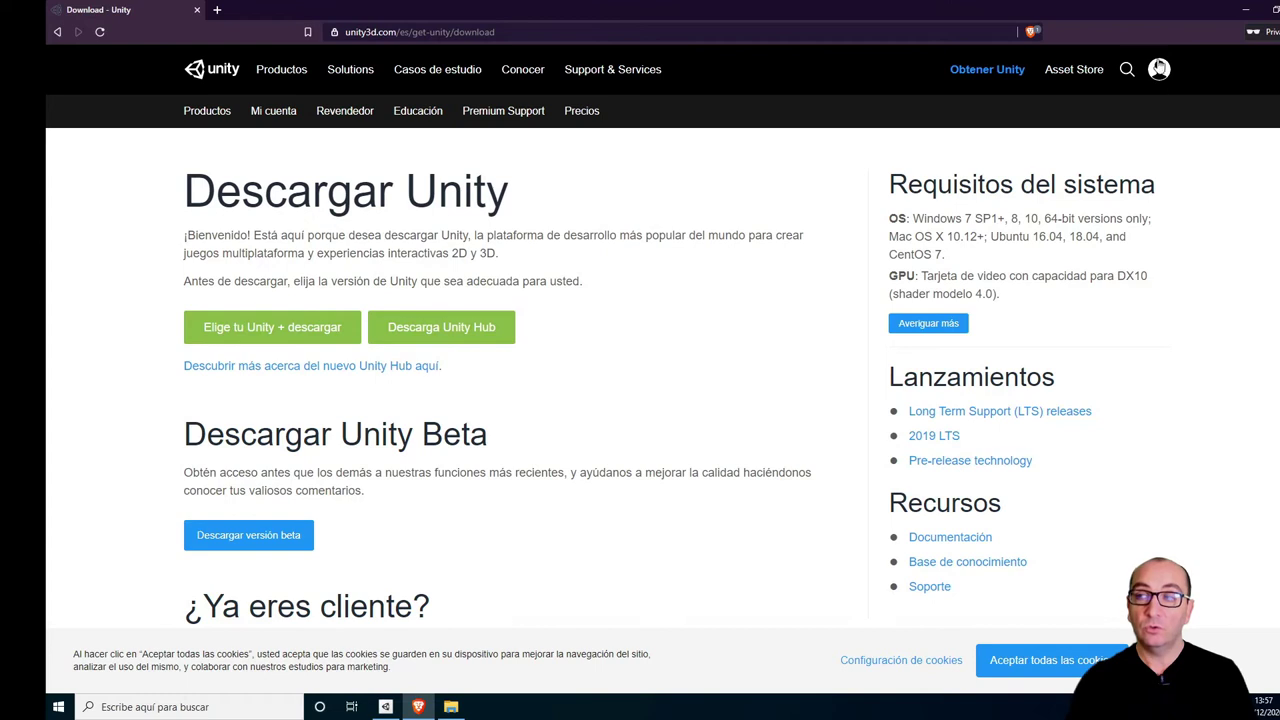
click(1160, 70)
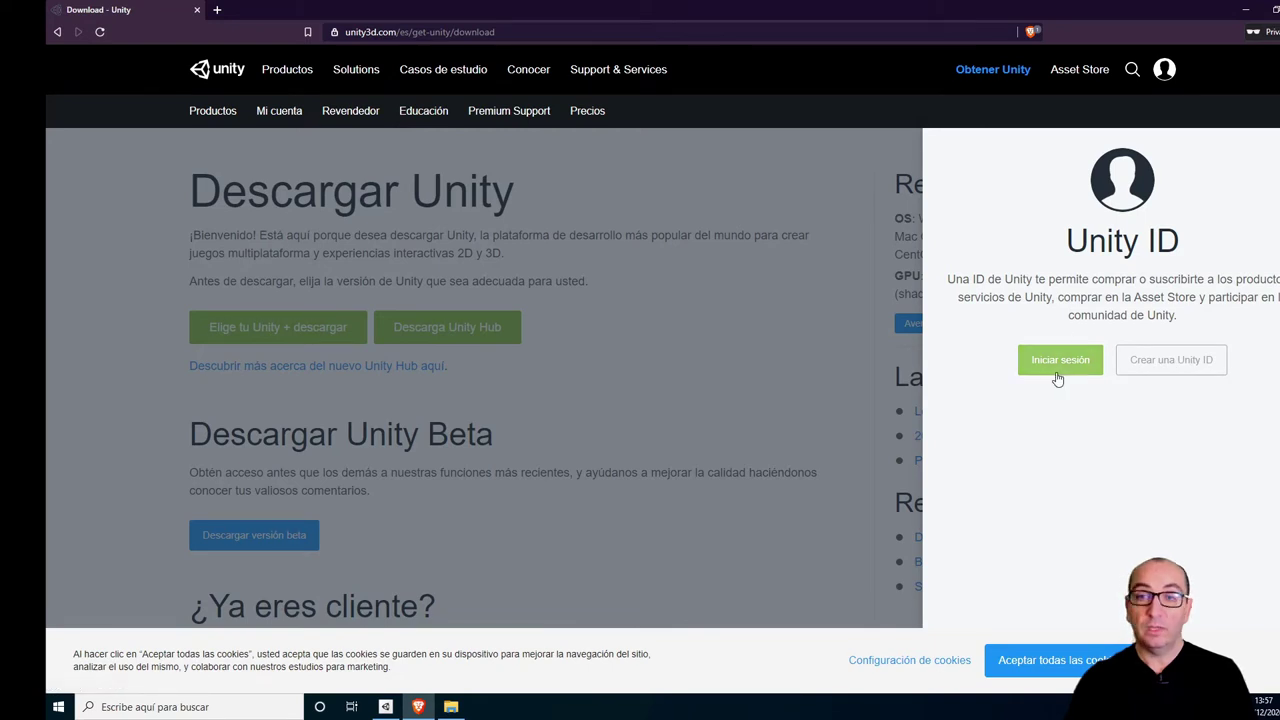
click(1161, 365)
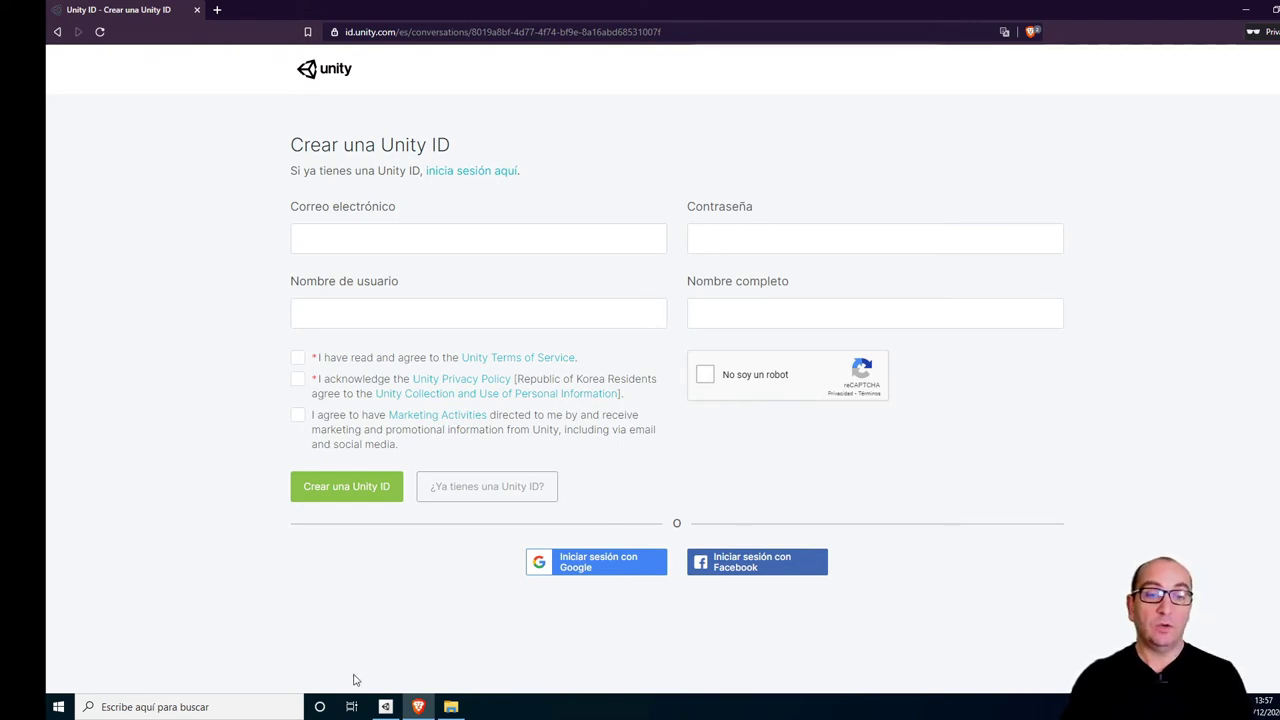
click(385, 707)
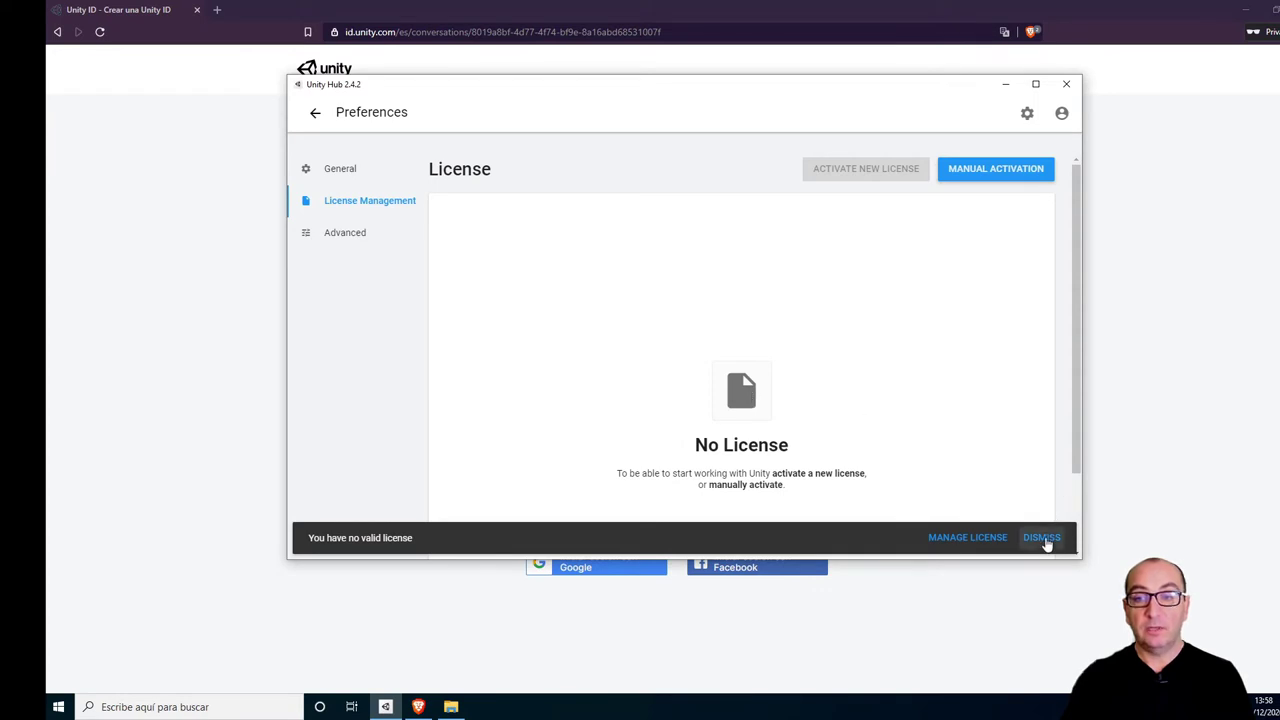
Dismiss both license notices and sign in to a Unity ID using Google.
click(1042, 538)
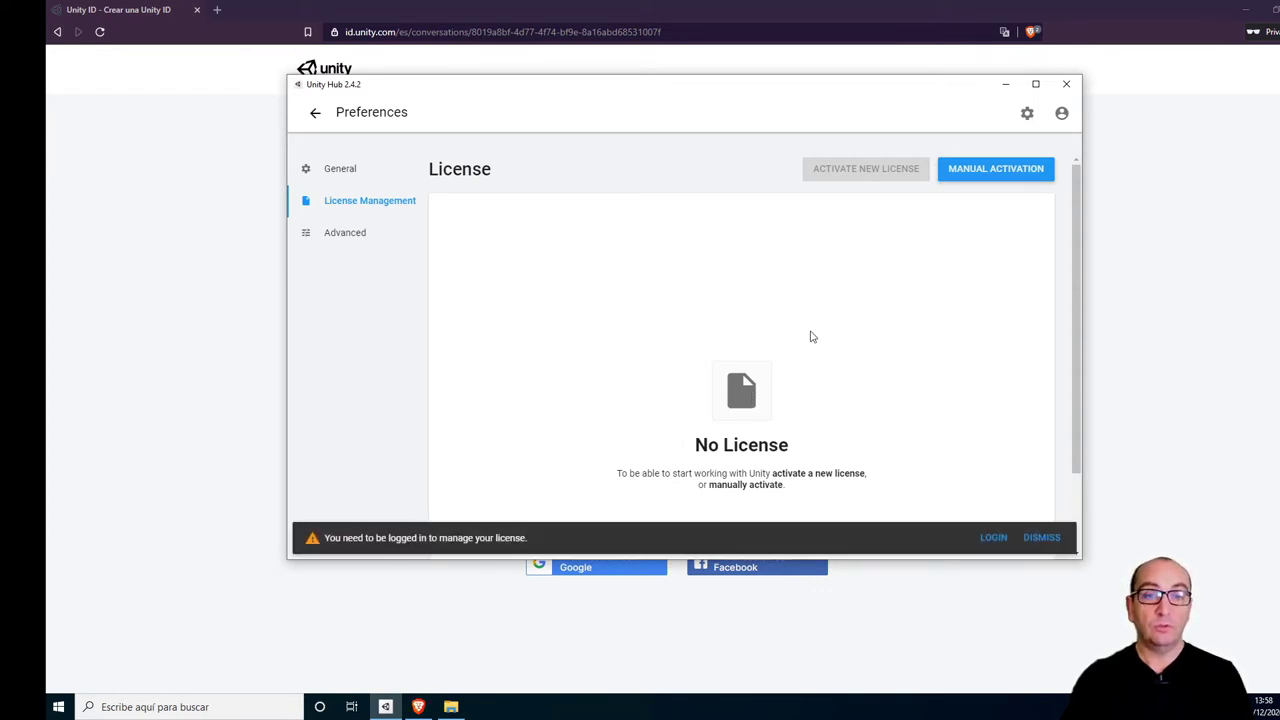
click(1042, 538)
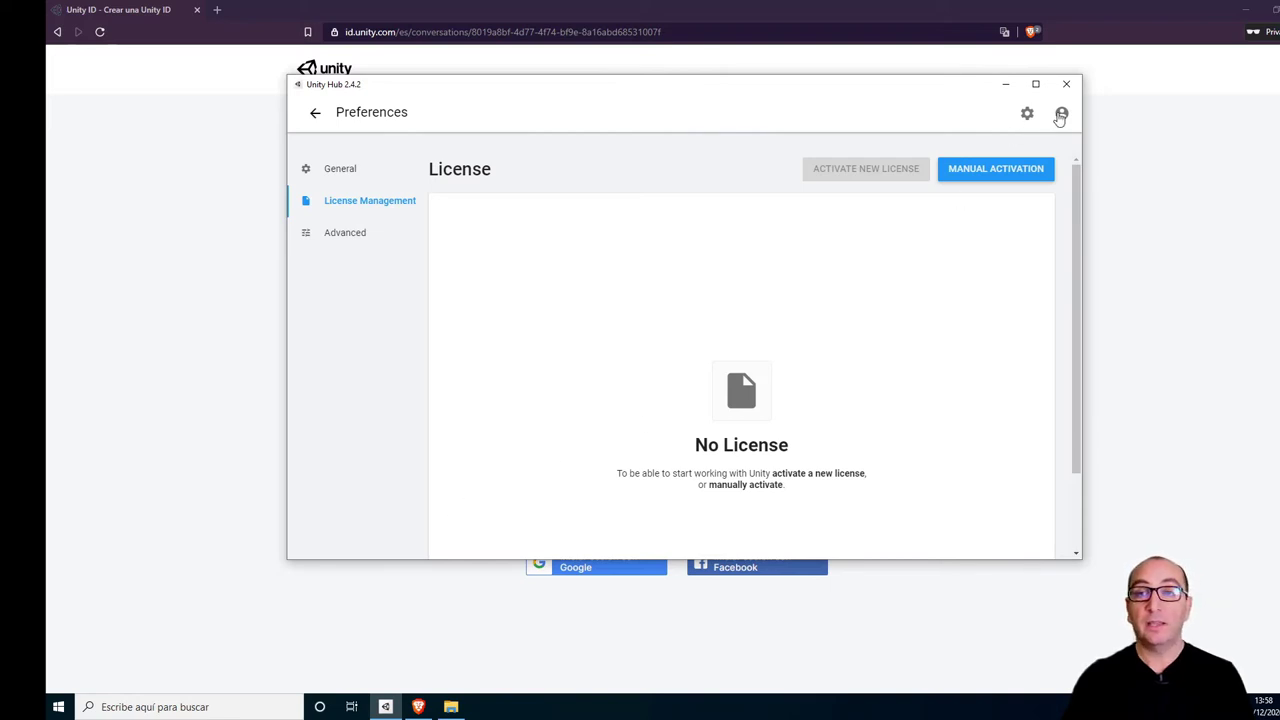
click(1062, 115)
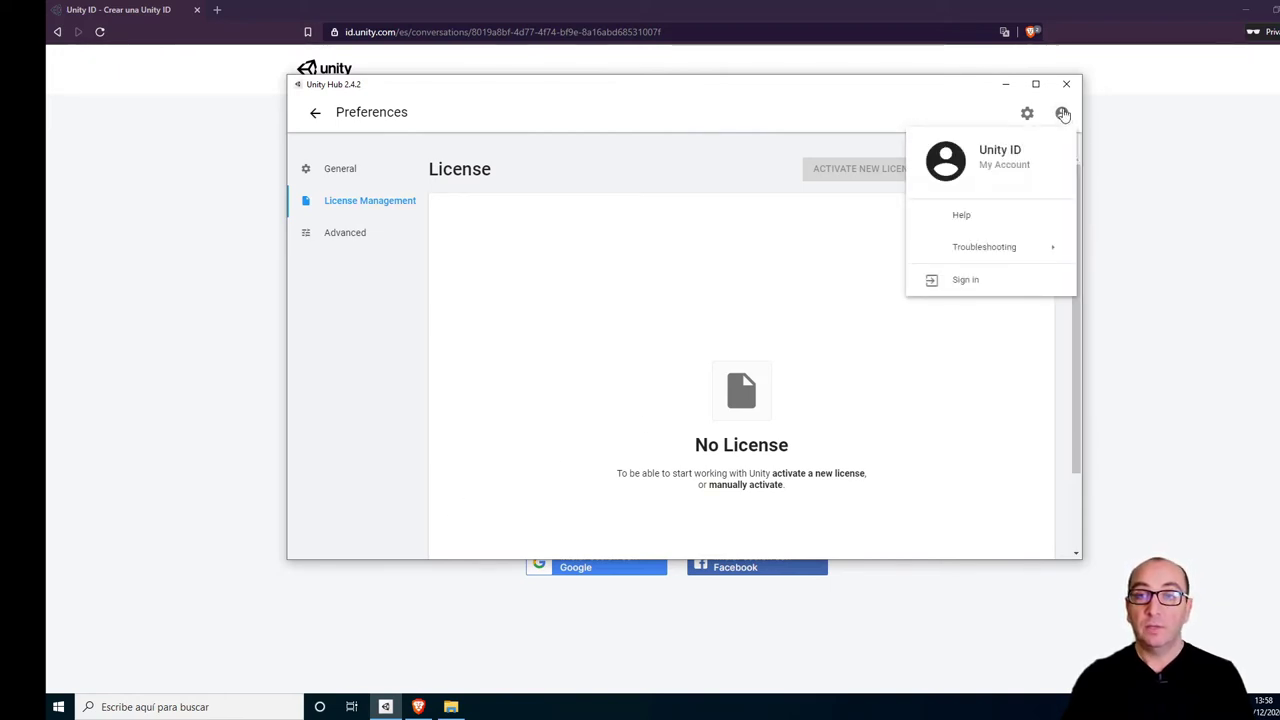
mouse_move(968, 245)
click(963, 280)
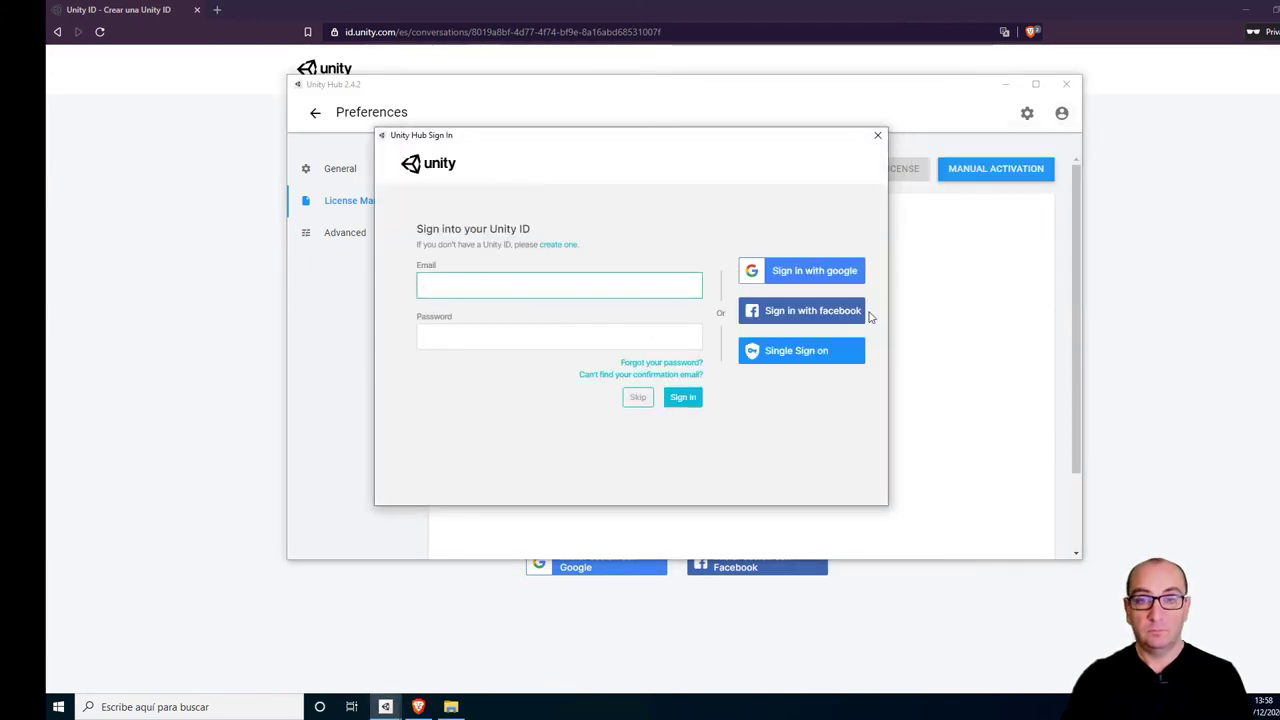
click(828, 278)
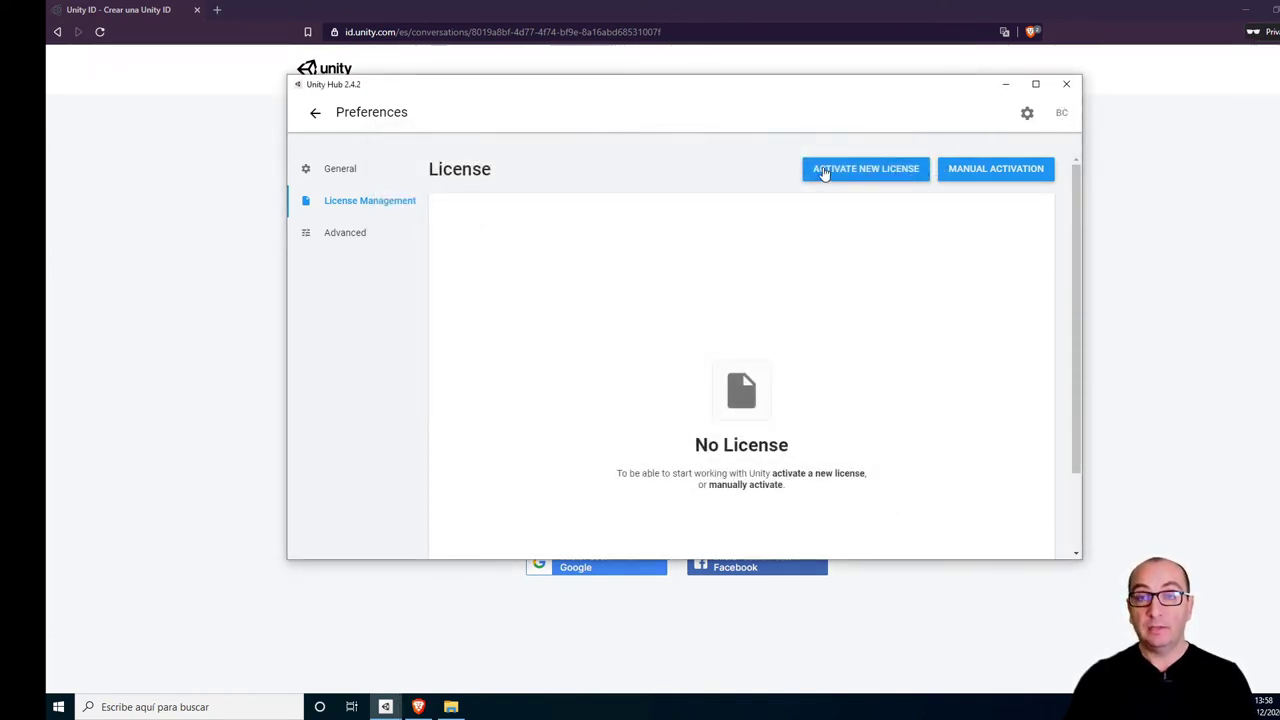
Activate a Unity Personal license, declaring Unity is not used in a professional capacity.
click(857, 171)
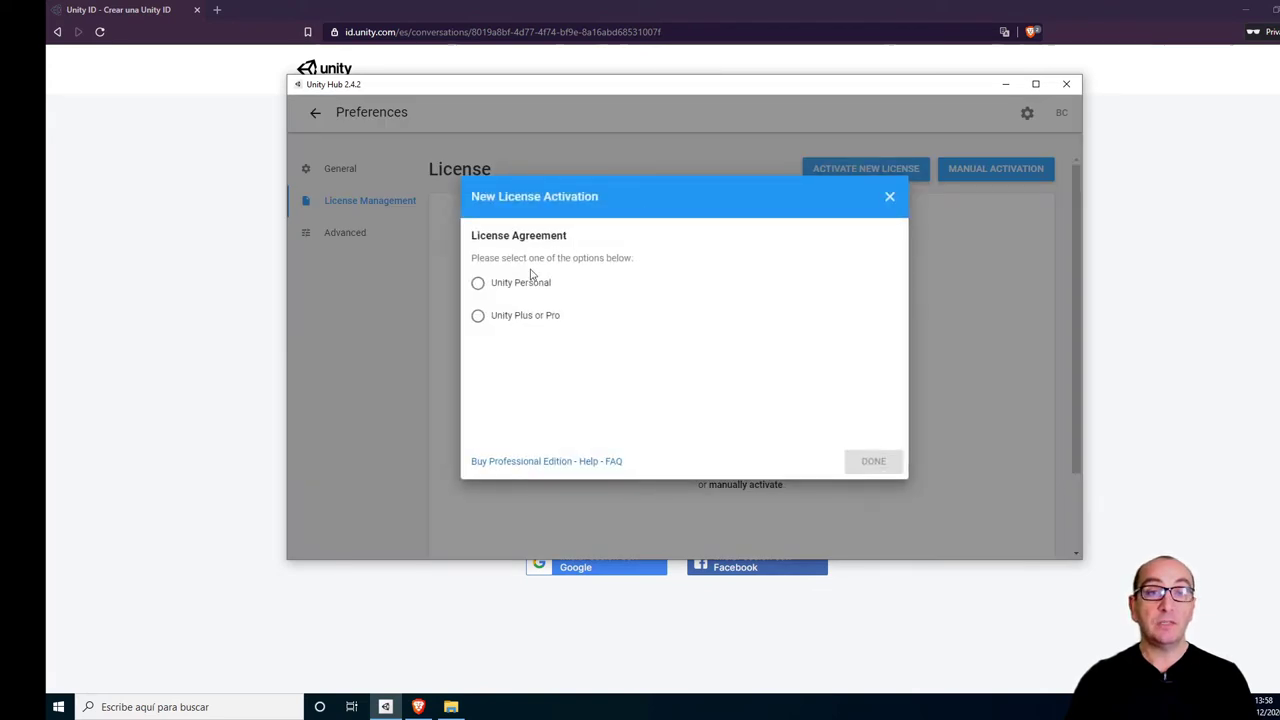
click(479, 284)
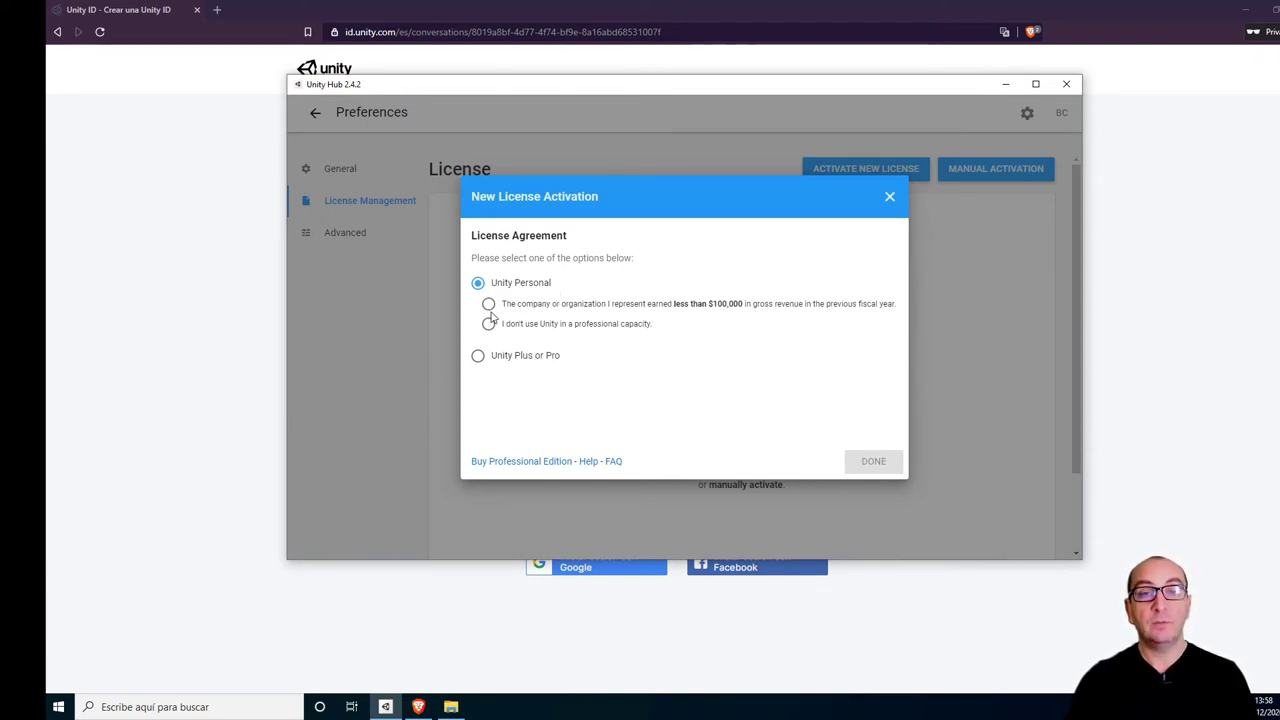
click(489, 326)
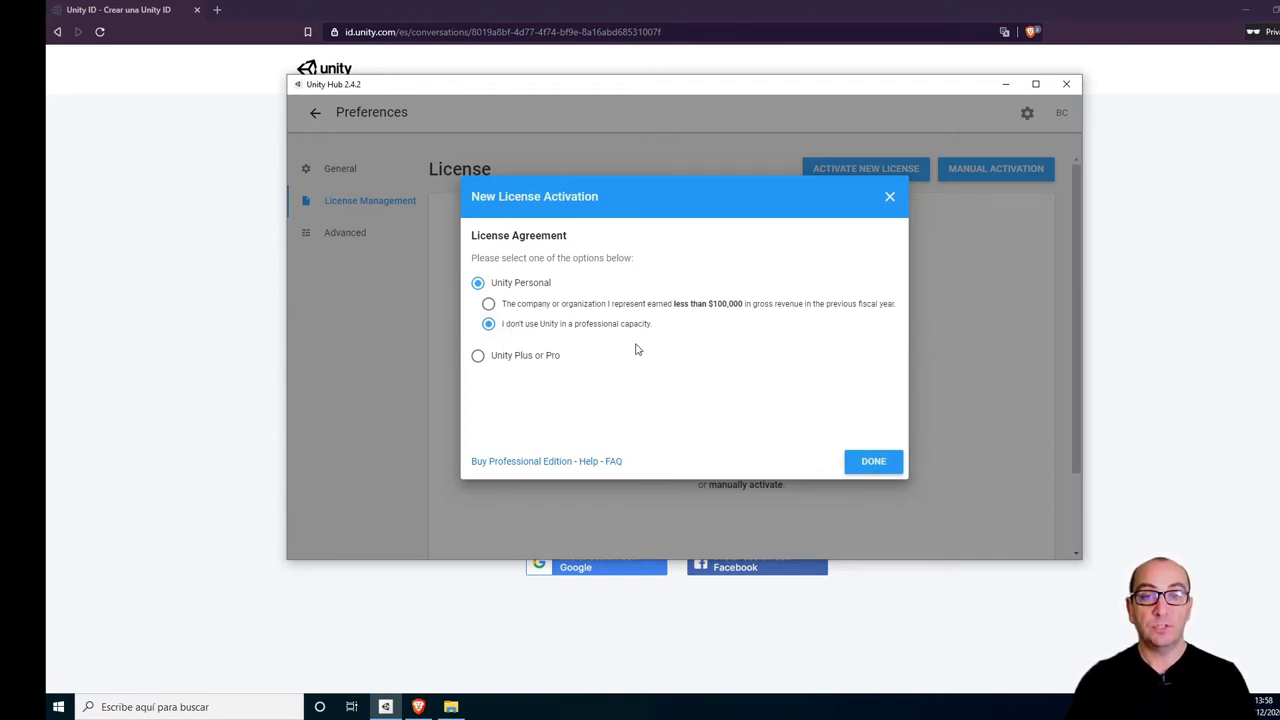
click(876, 462)
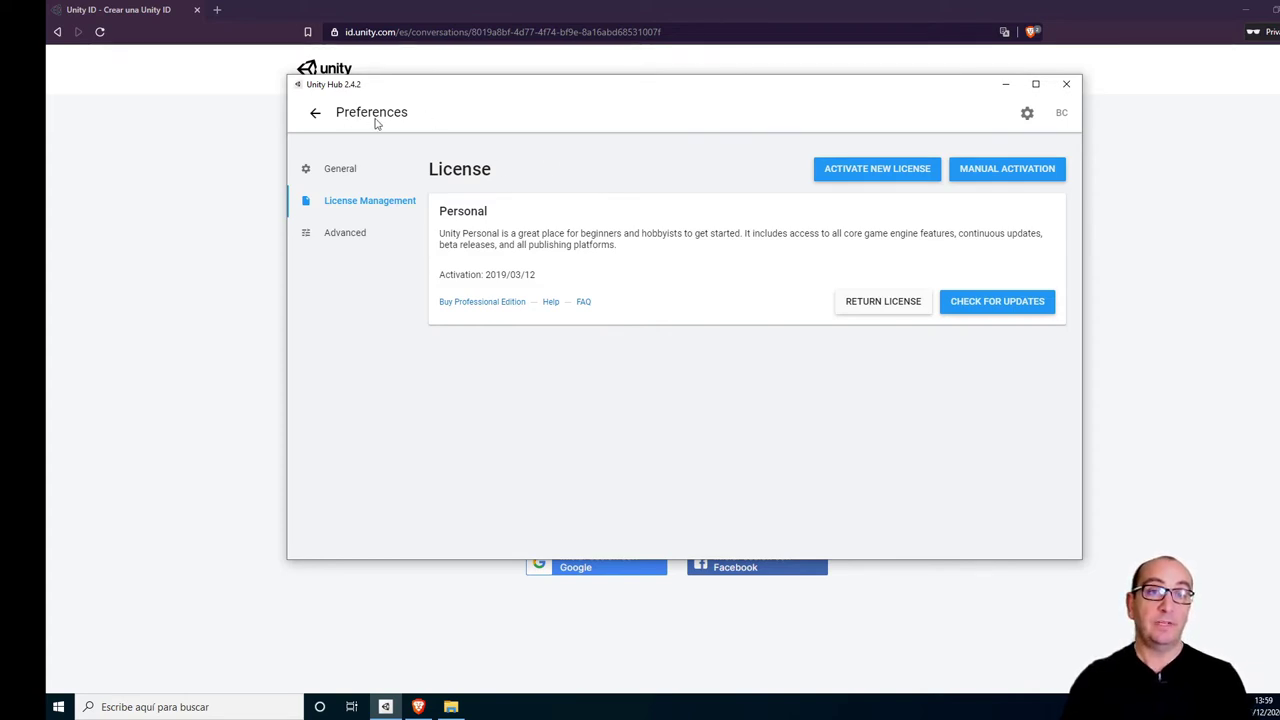
Browse the Learn and Community sections, then go to Installs showing Unity 2020.1.17f1.
click(314, 115)
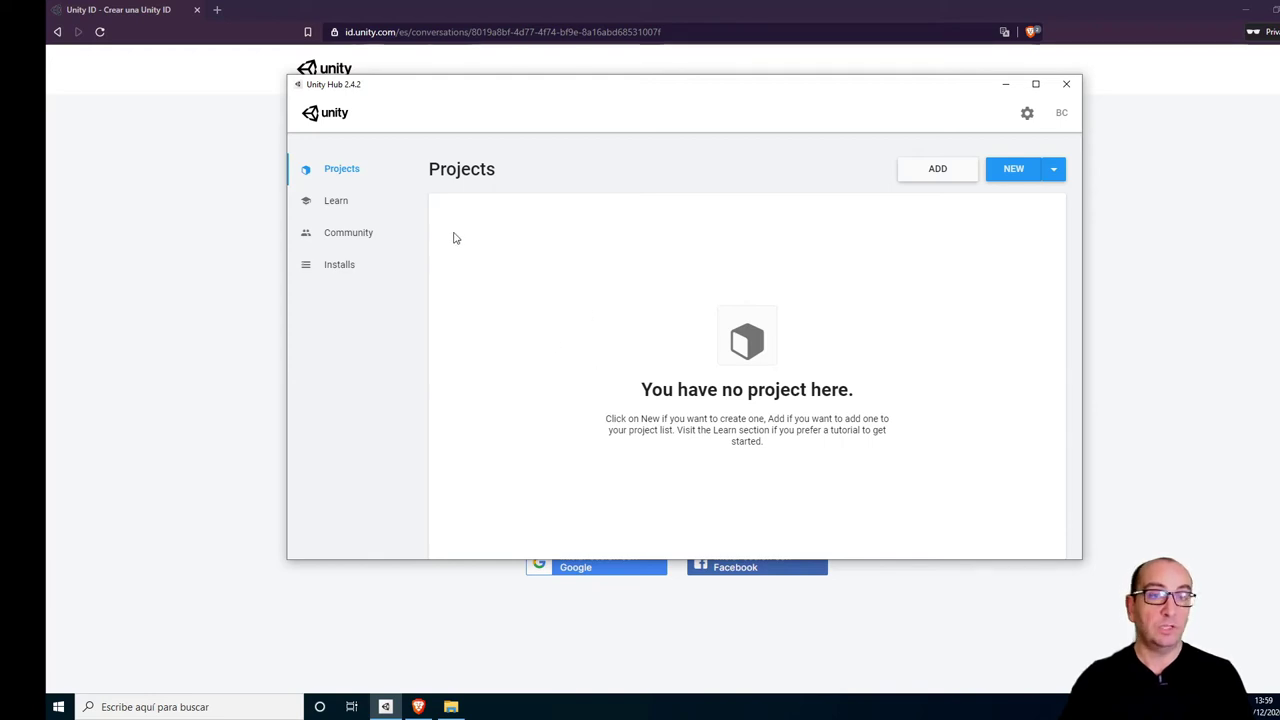
click(343, 208)
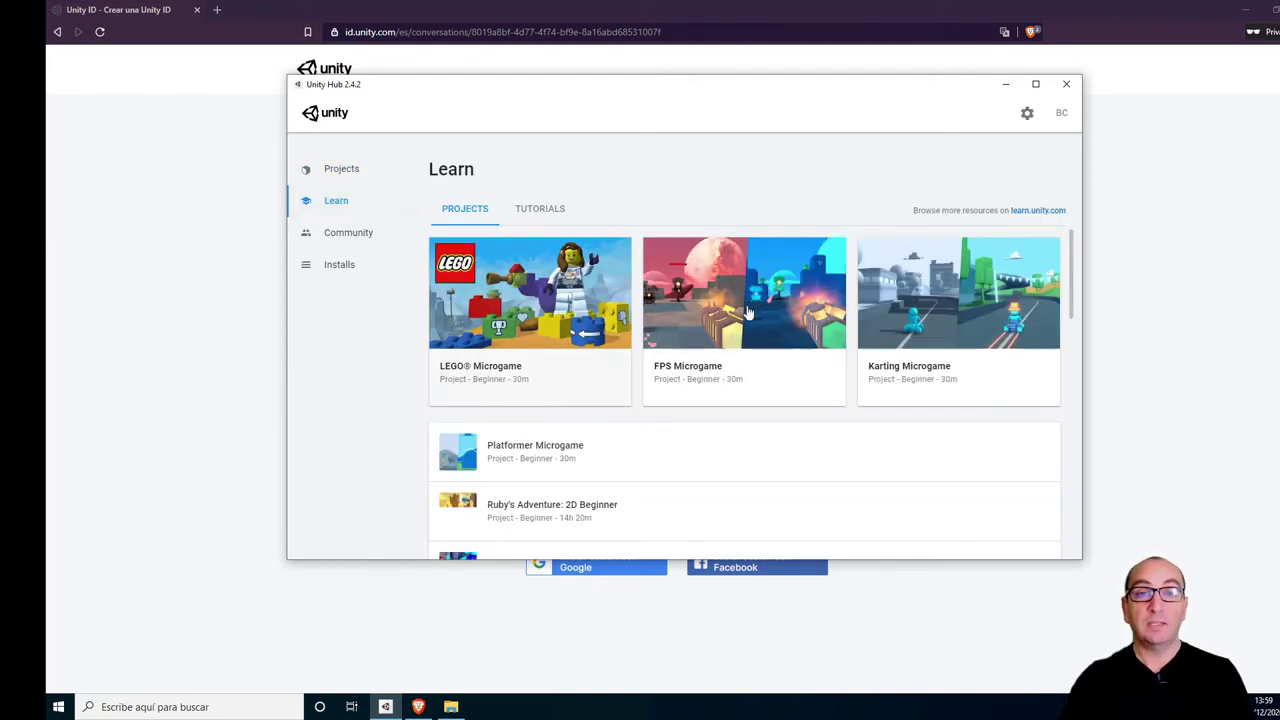
scroll(676, 462, down, 1)
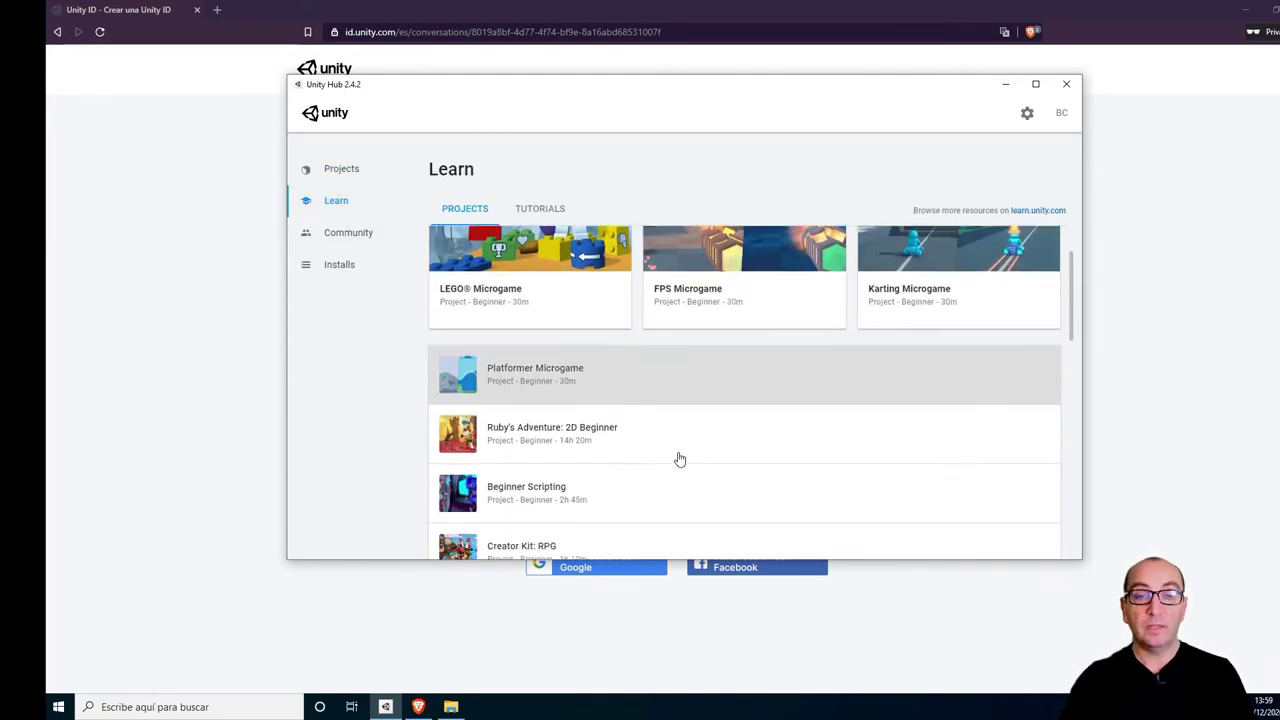
scroll(677, 457, down, 1)
scroll(677, 445, down, 3)
scroll(677, 438, down, 3)
scroll(677, 437, down, 2)
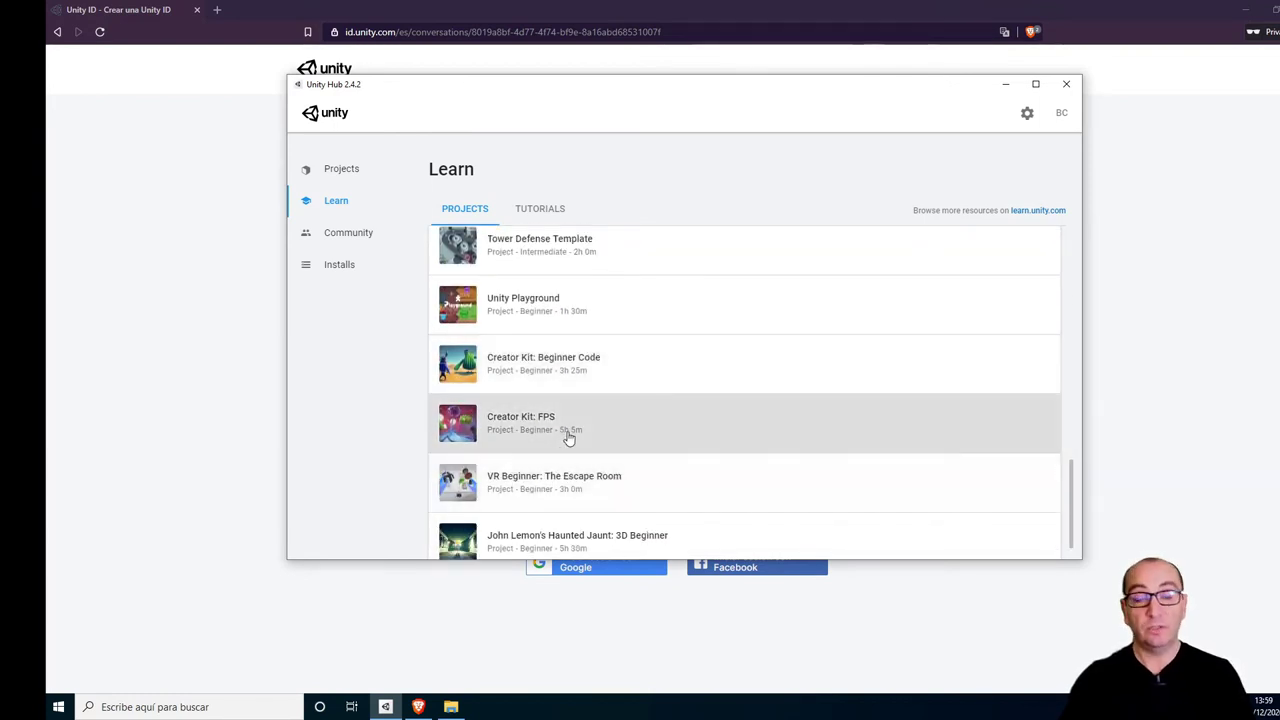
click(340, 232)
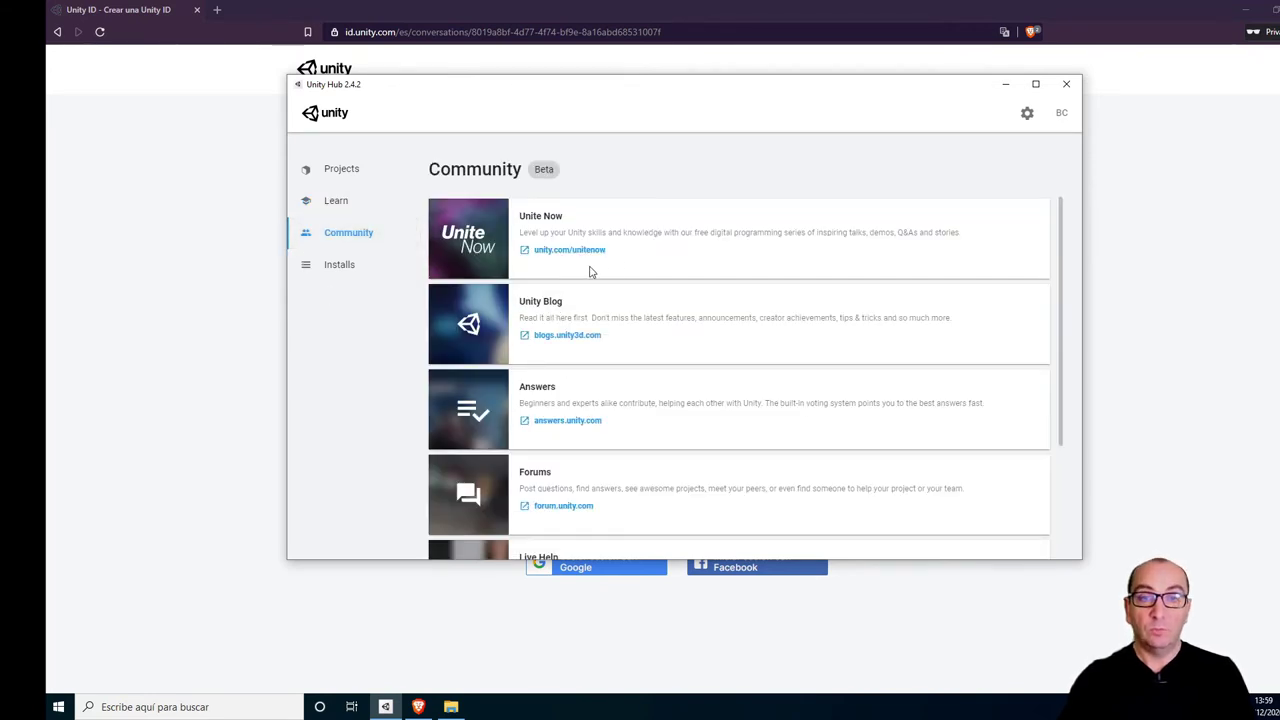
click(340, 265)
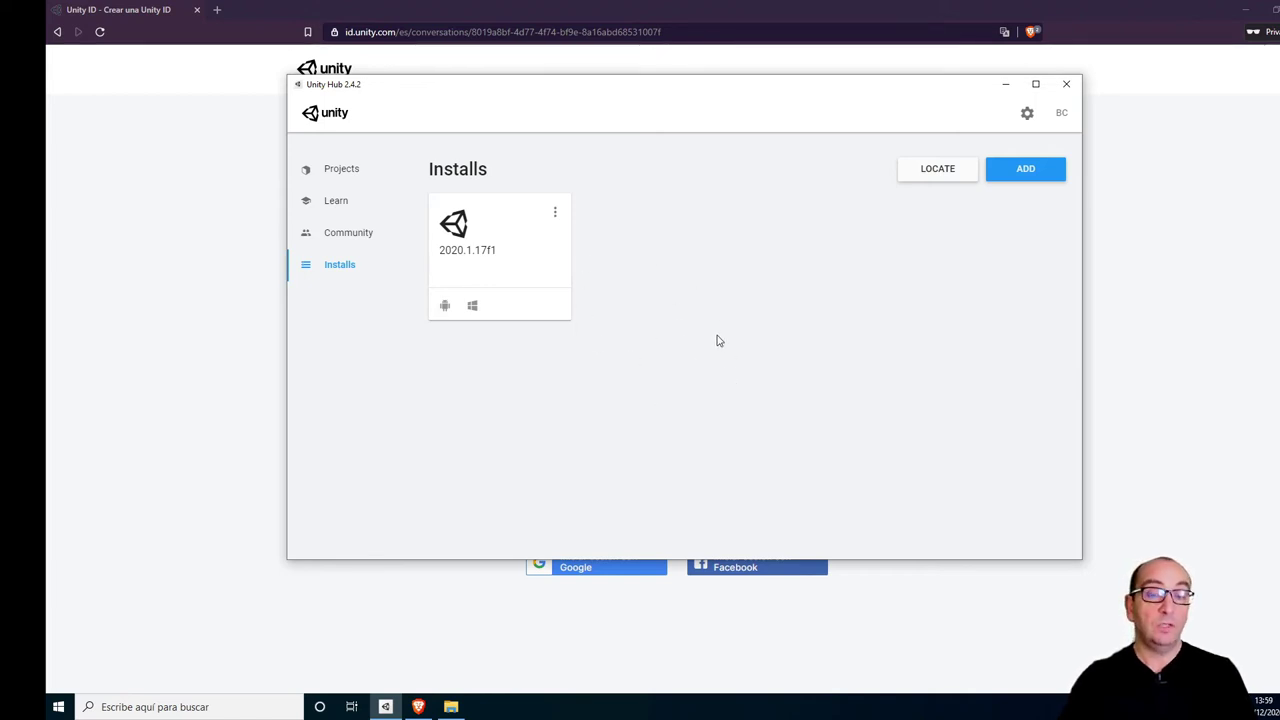
Add a new Unity version, keeping the recommended 2019.4.16f1 (LTS) release selected.
click(1021, 172)
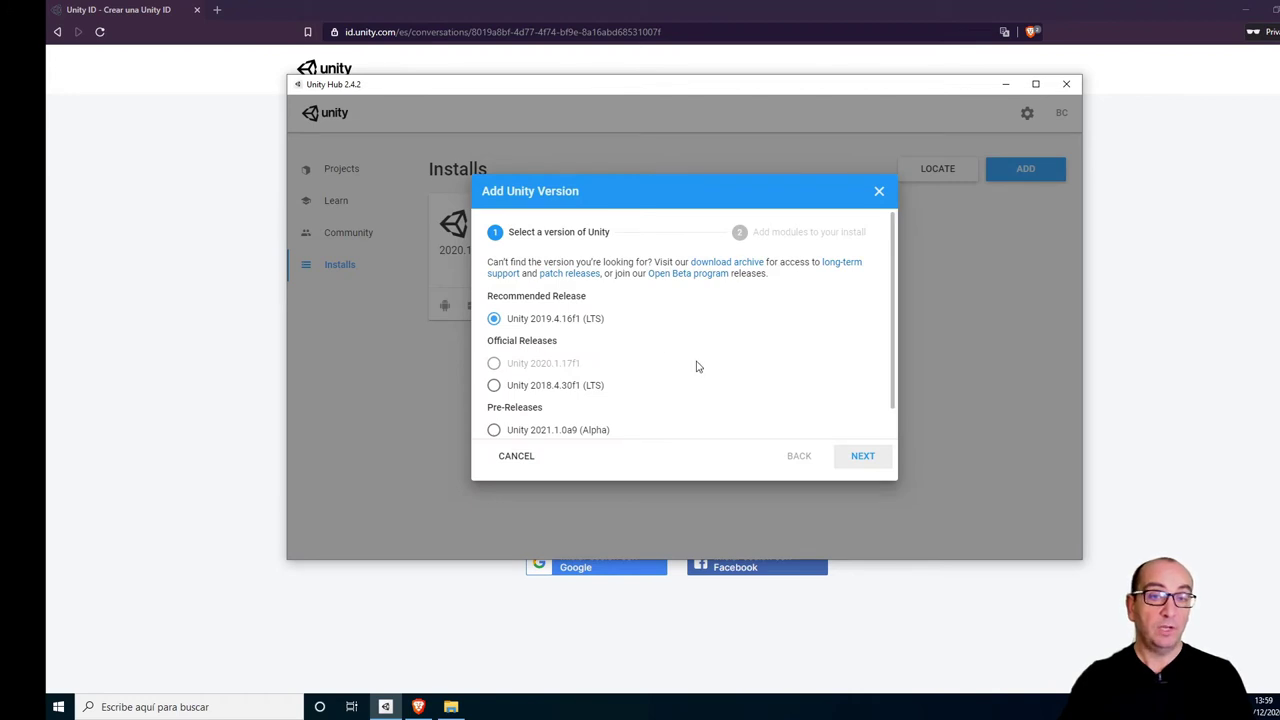
scroll(546, 375, down, 1)
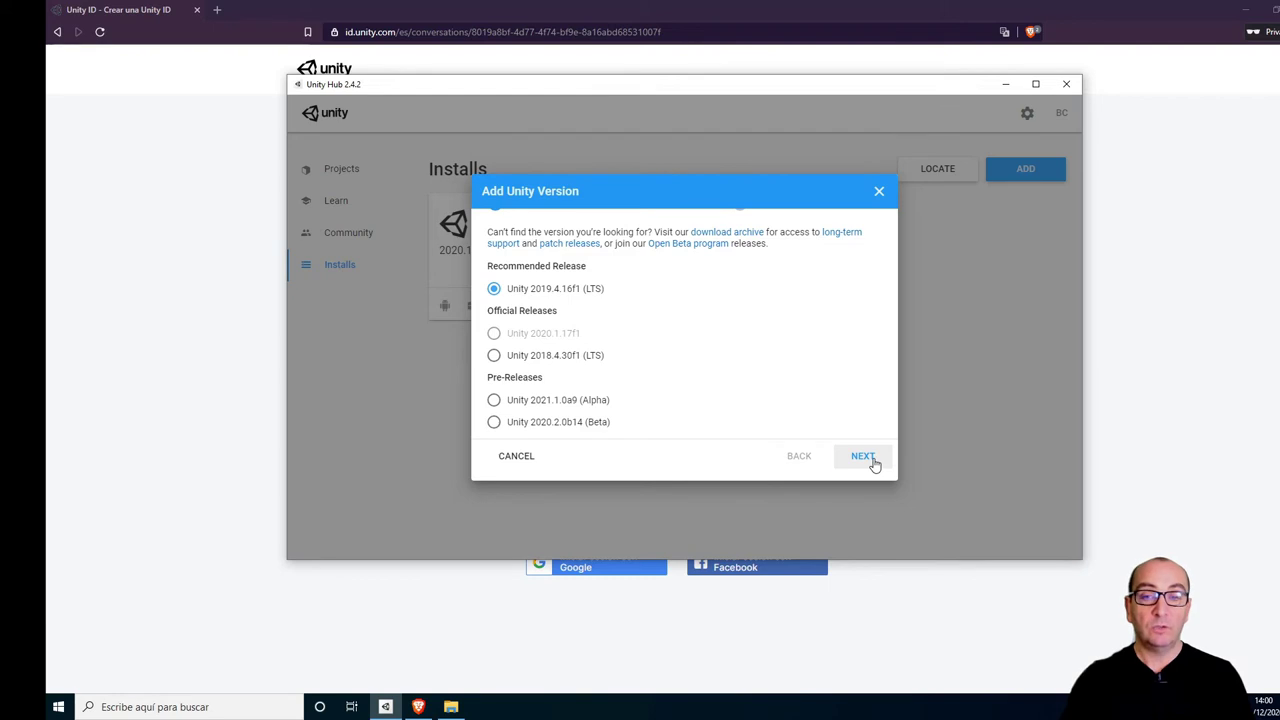
Review 2019.4.16f1 modules: Visual Studio Community 2019, Android and Windows (IL2CPP) build support.
click(872, 462)
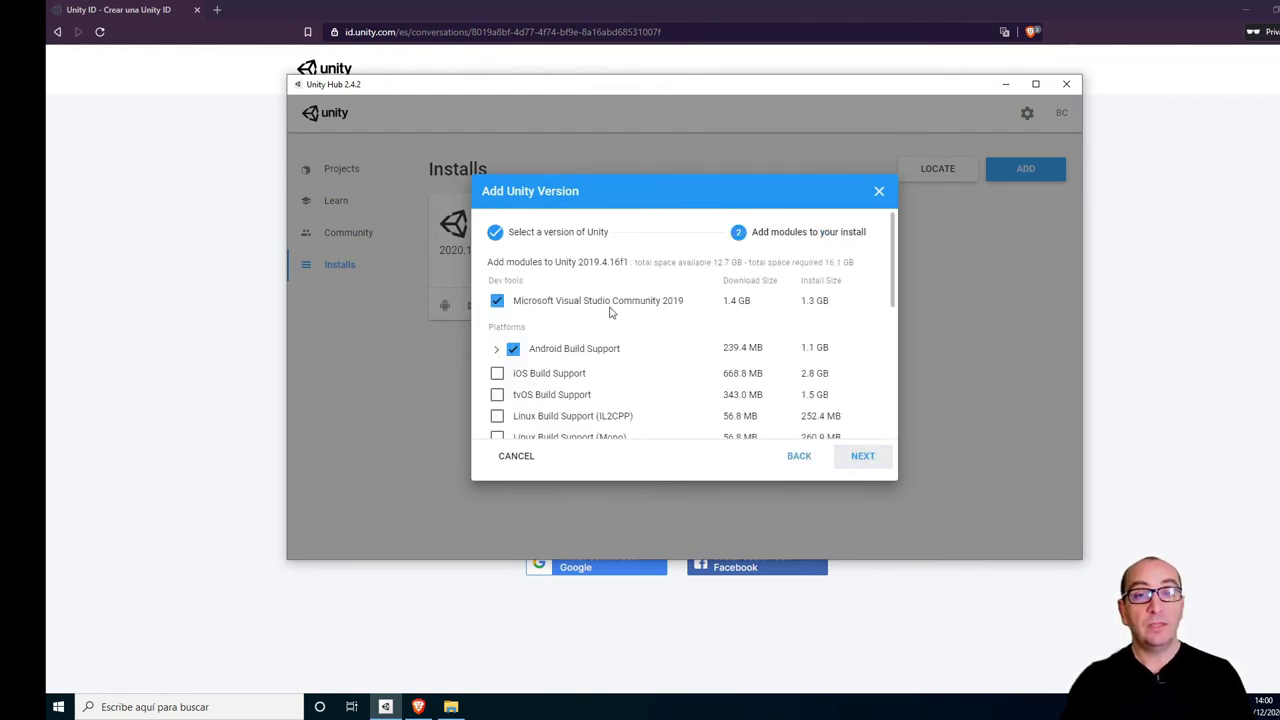
scroll(628, 313, down, 3)
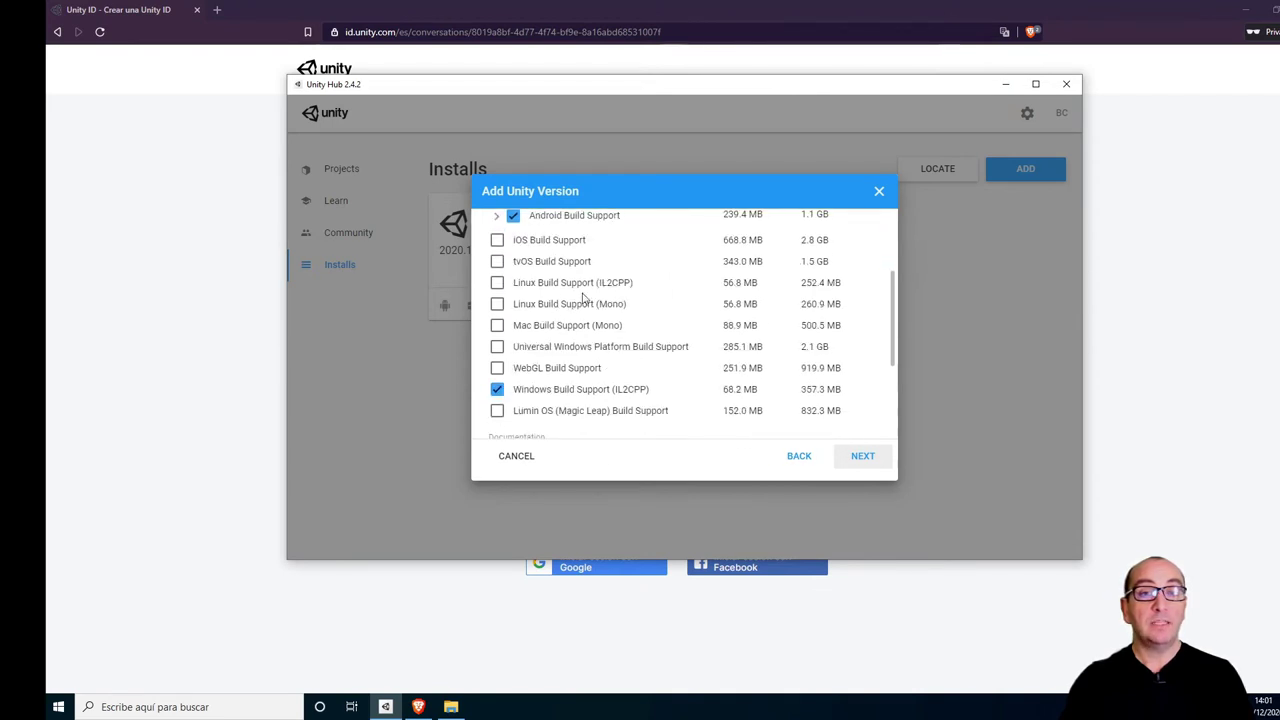
scroll(580, 292, up, 2)
scroll(549, 261, up, 1)
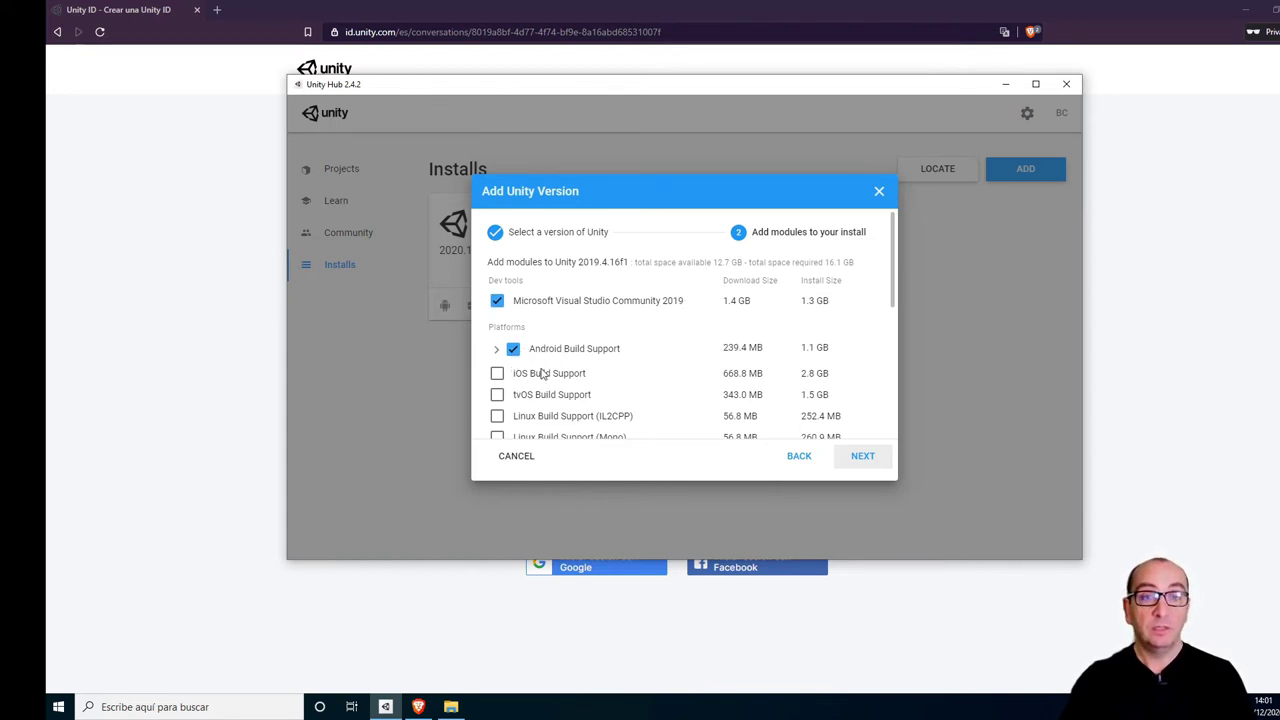
scroll(530, 335, down, 1)
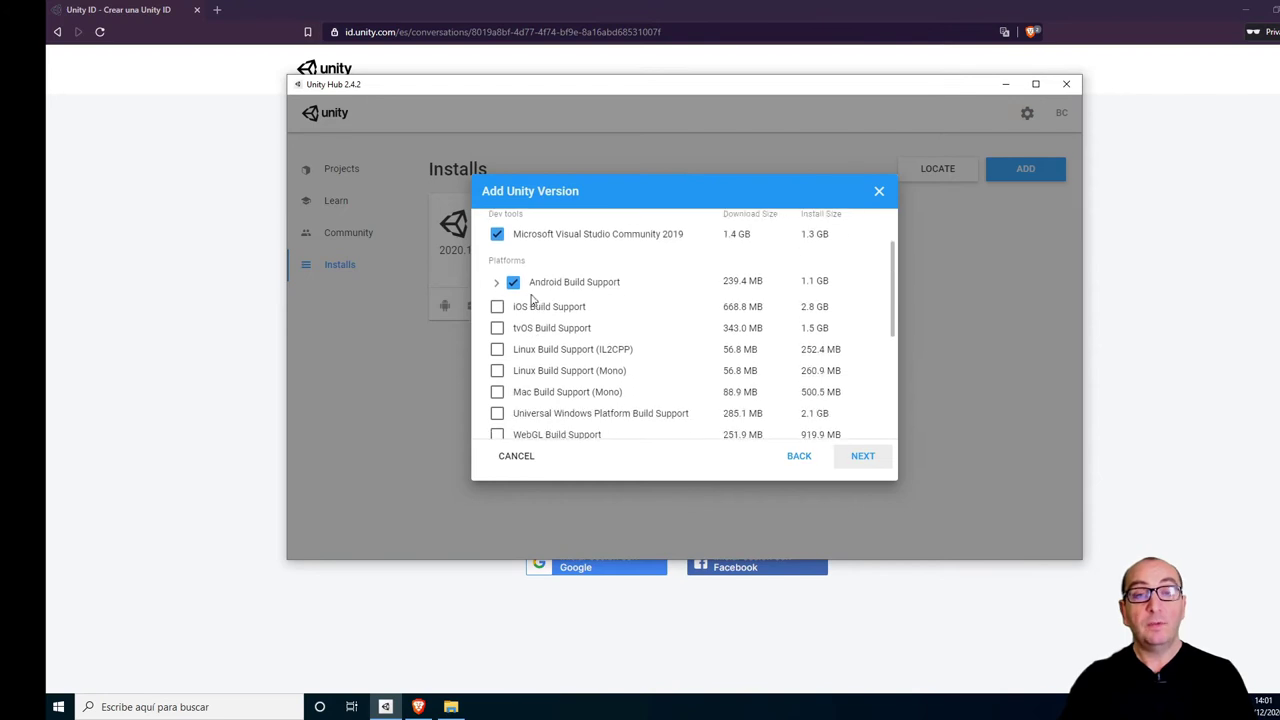
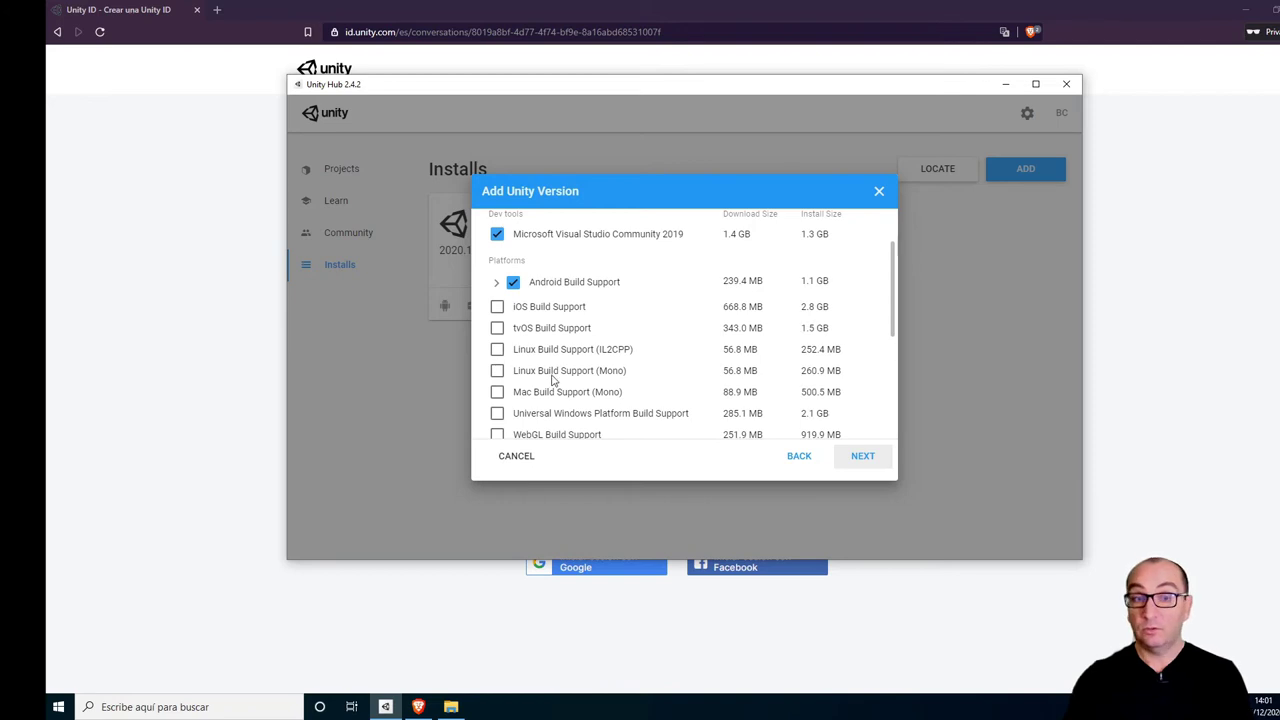
Cancel the Add Unity Version dialog without installing and switch to the empty Projects page.
scroll(551, 373, down, 1)
scroll(545, 305, down, 1)
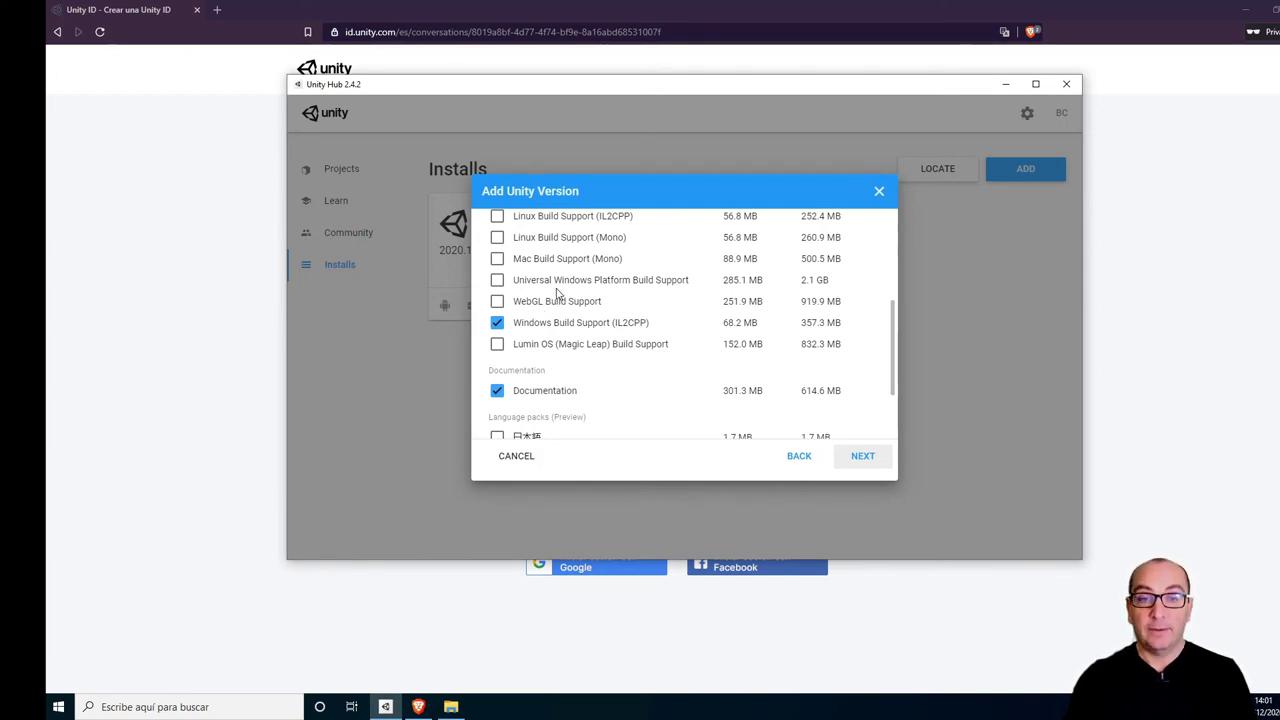
scroll(552, 334, up, 1)
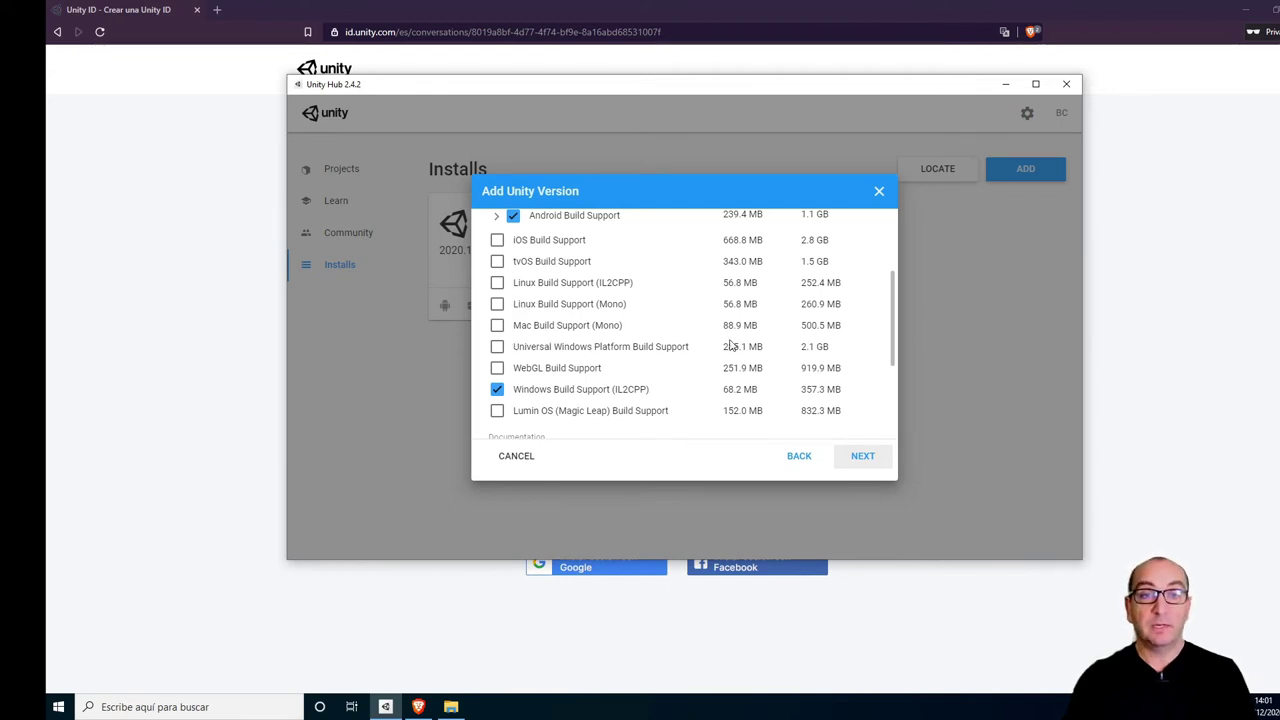
scroll(590, 335, up, 1)
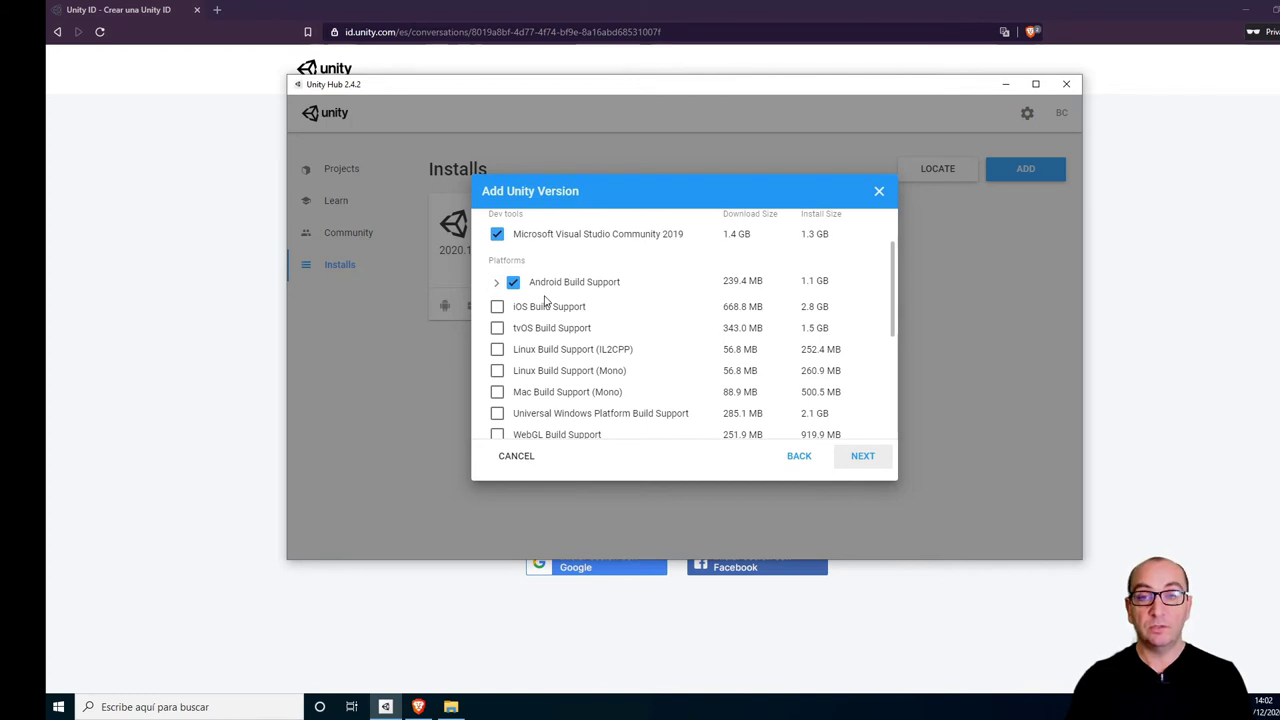
scroll(545, 300, down, 1)
scroll(545, 300, down, 2)
scroll(545, 303, down, 1)
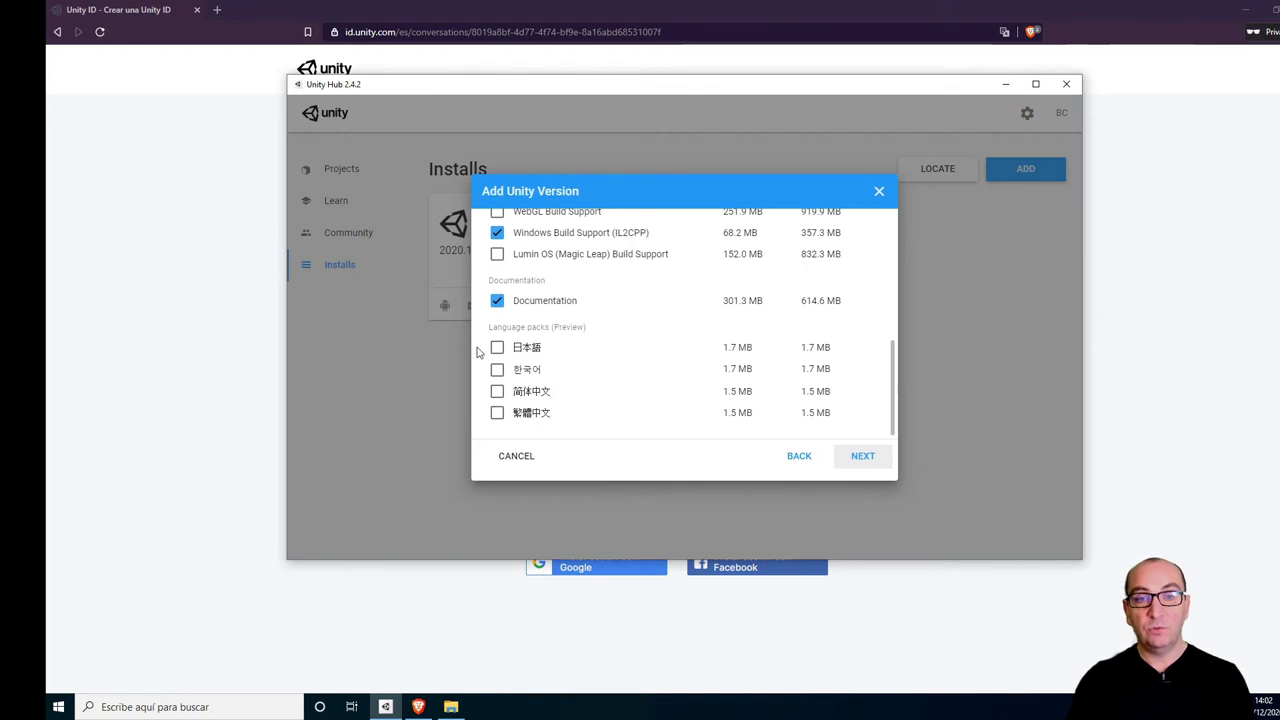
scroll(614, 345, up, 2)
scroll(640, 352, up, 2)
scroll(651, 350, up, 2)
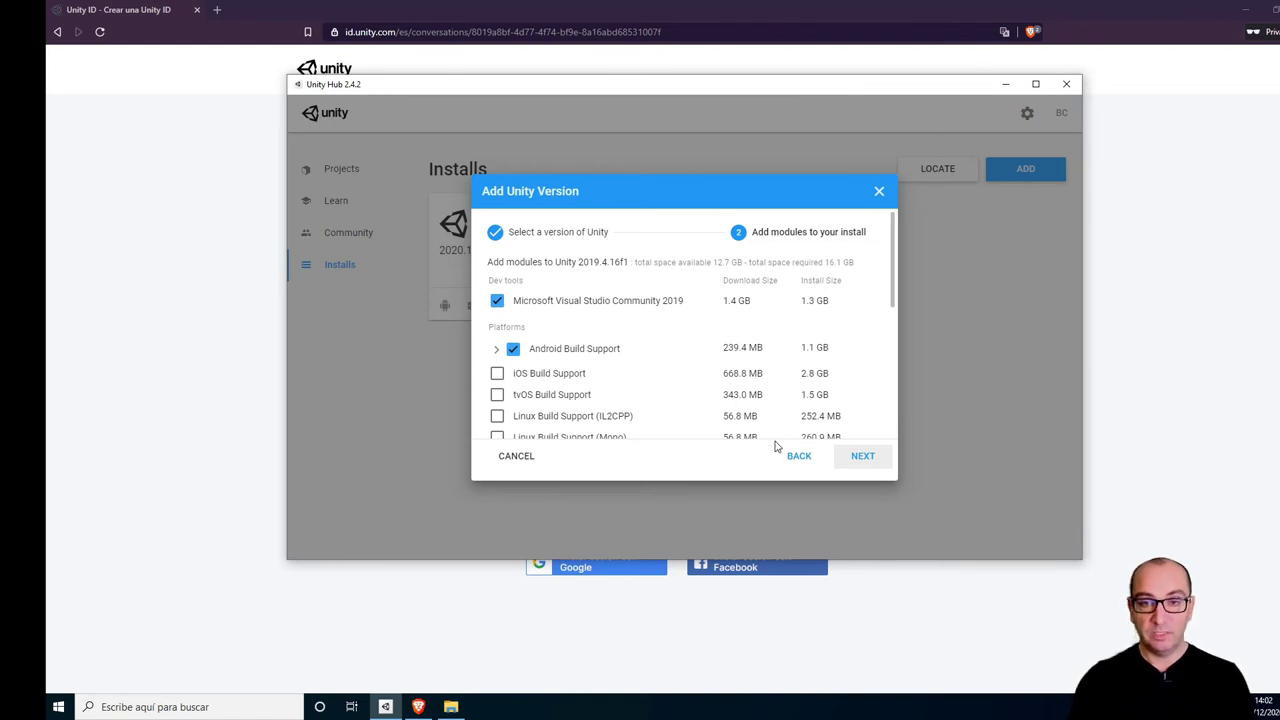
click(520, 456)
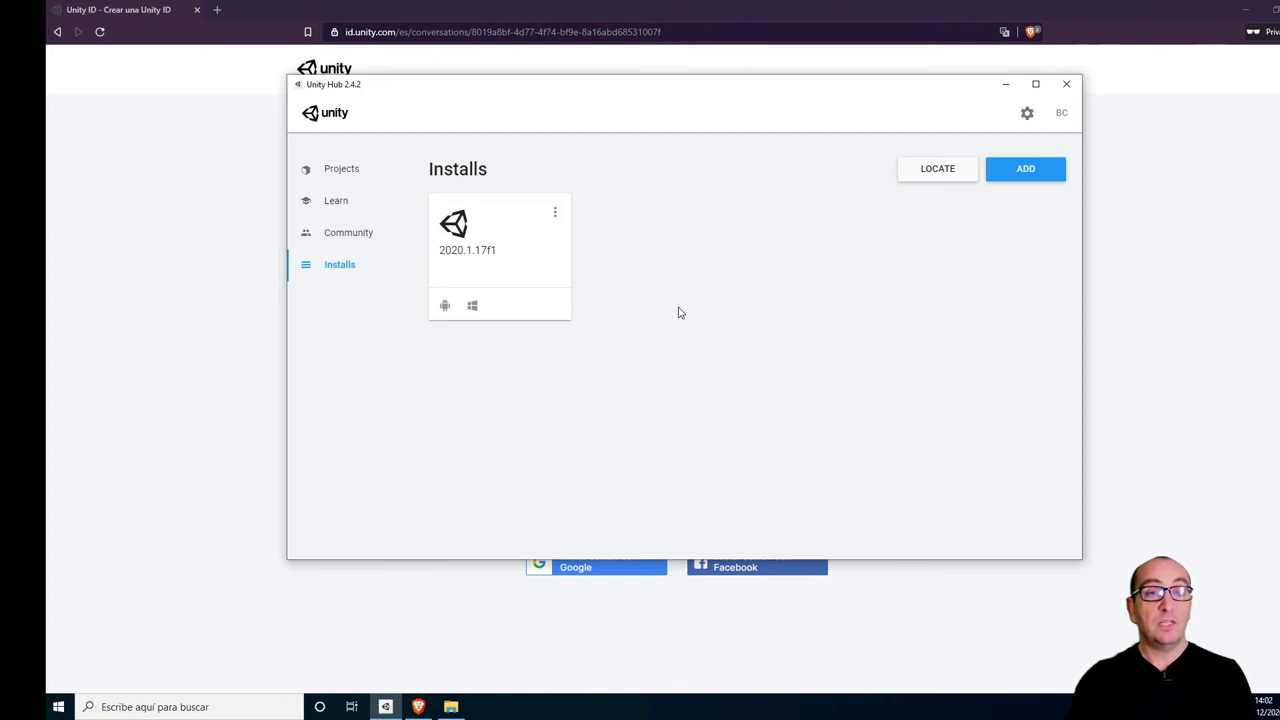
click(352, 174)
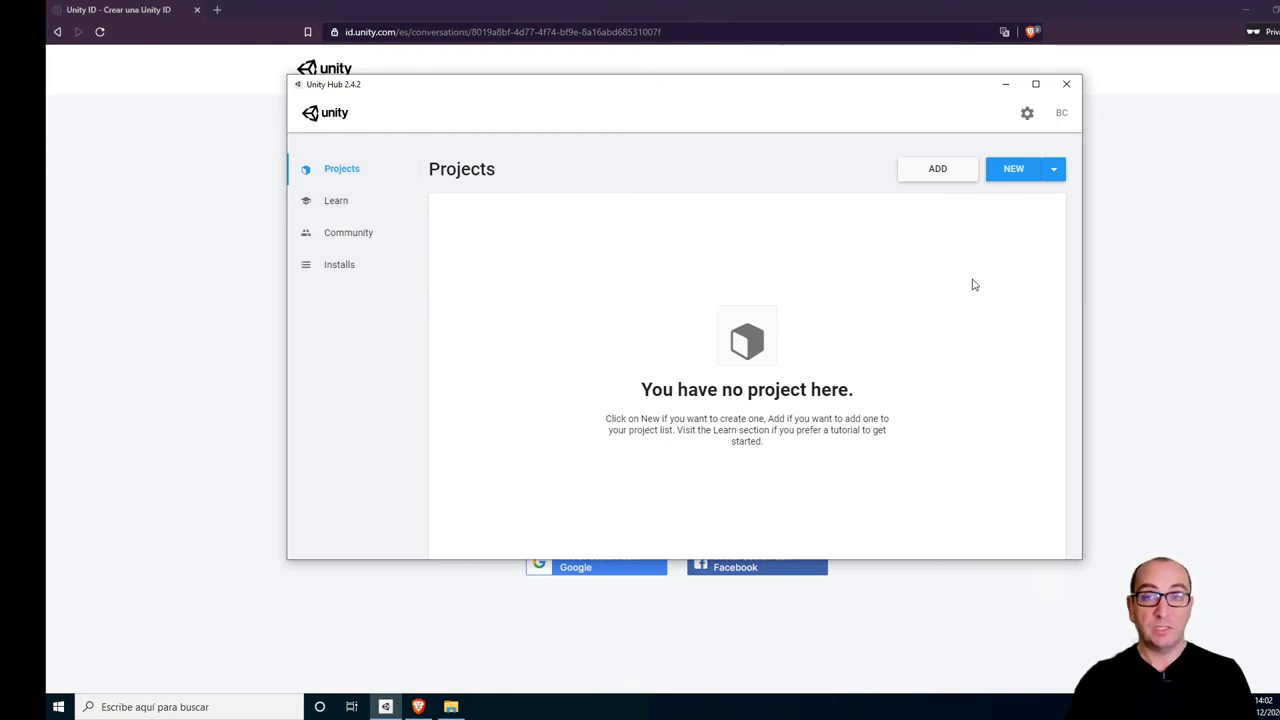
Create a new project from the 2D template named 'Asteroidea' using Unity 2020.1.17f1.
click(1014, 169)
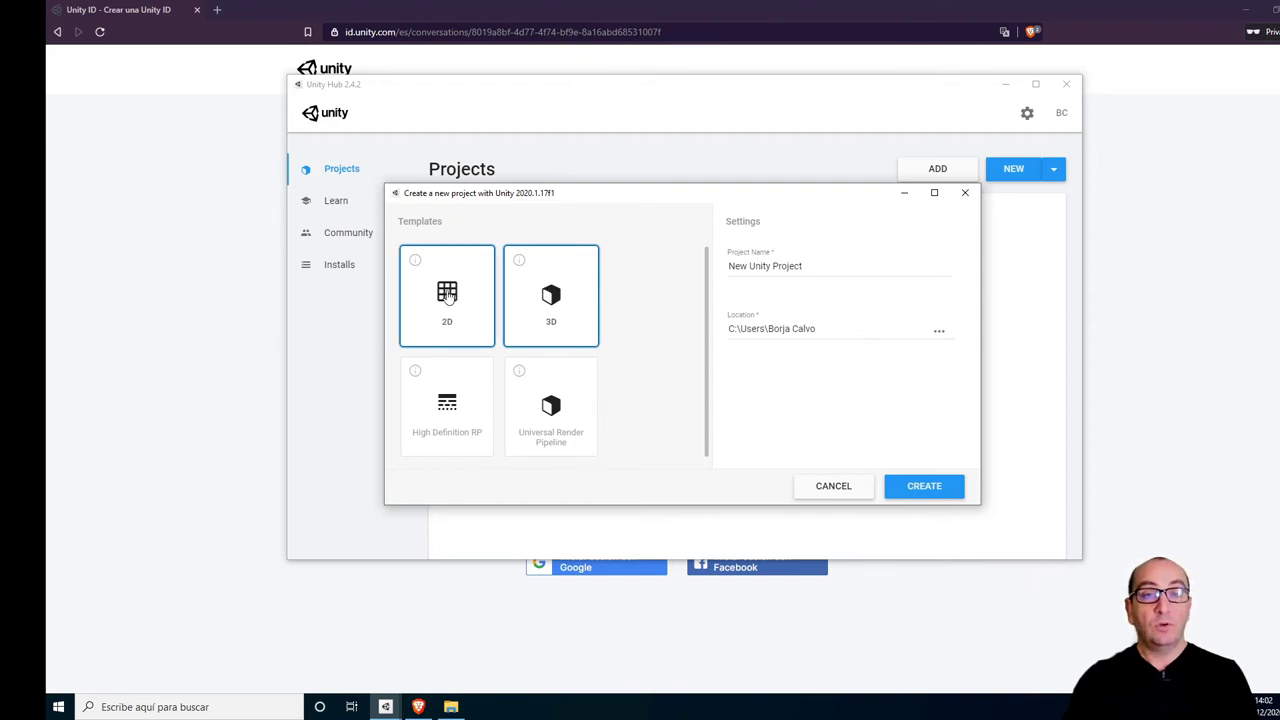
click(462, 305)
triple_click(808, 266)
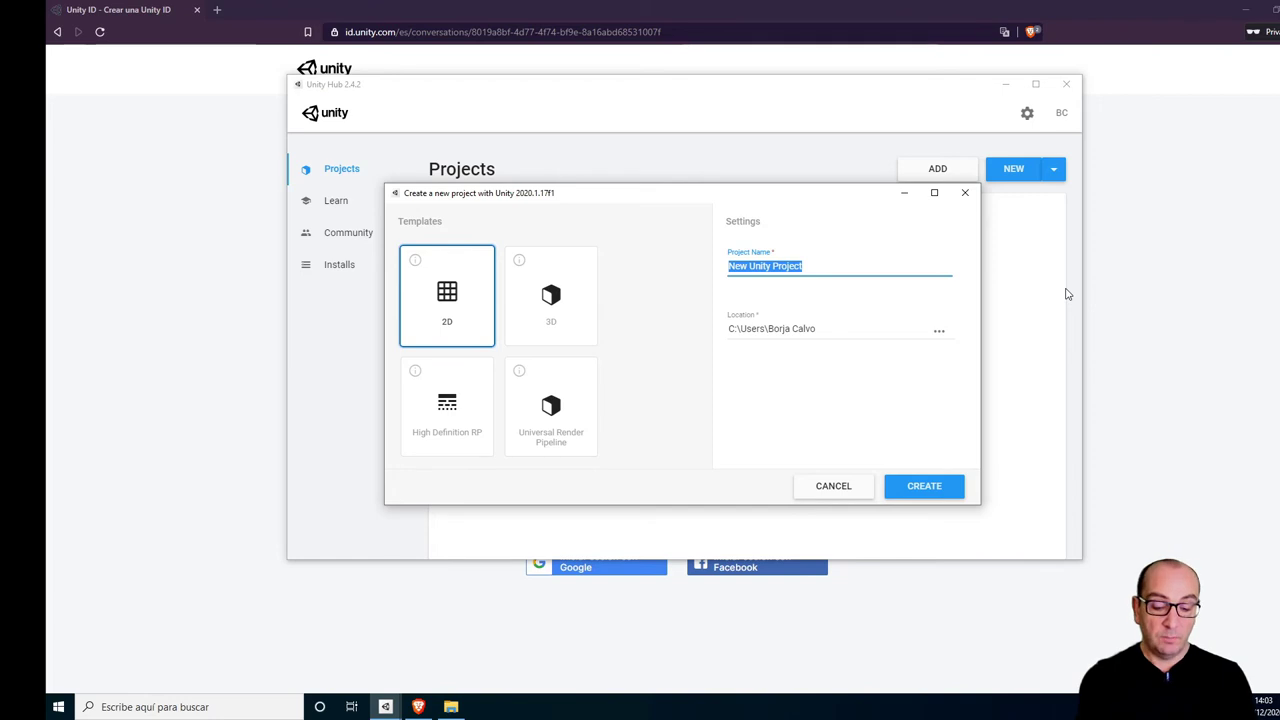
text(Asteroide)
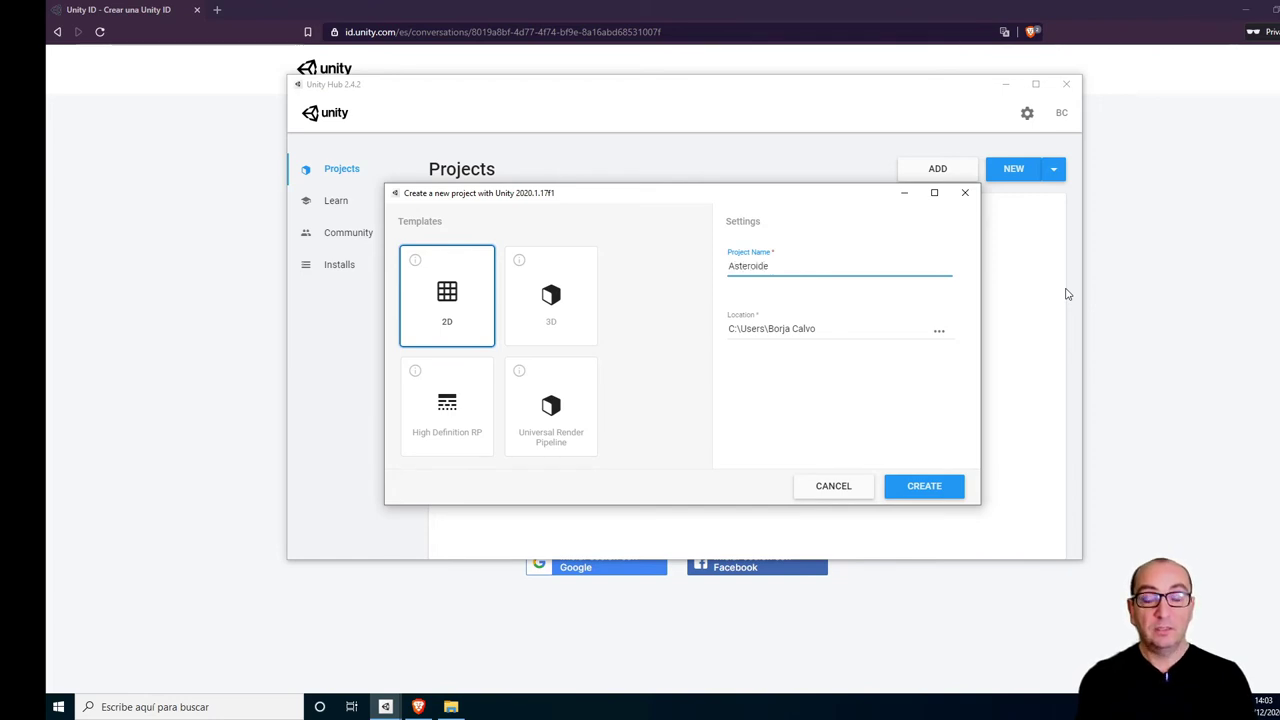
text(s)
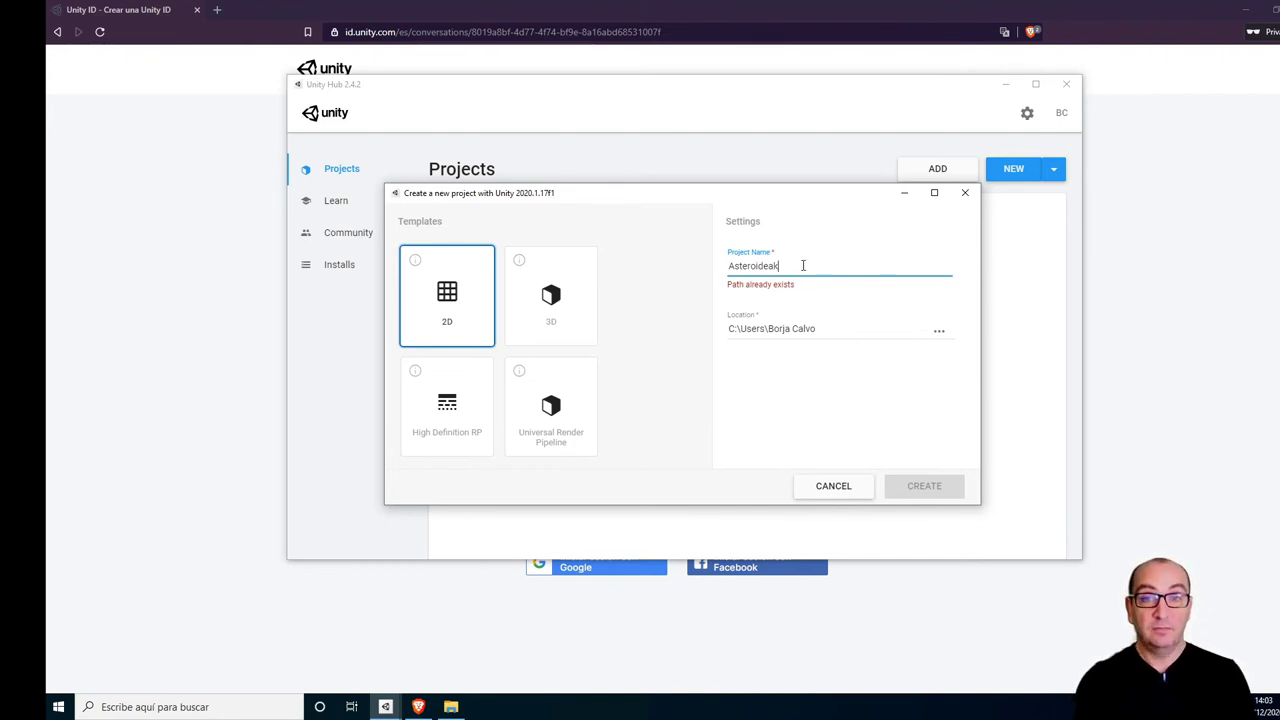
key(BackSpace)
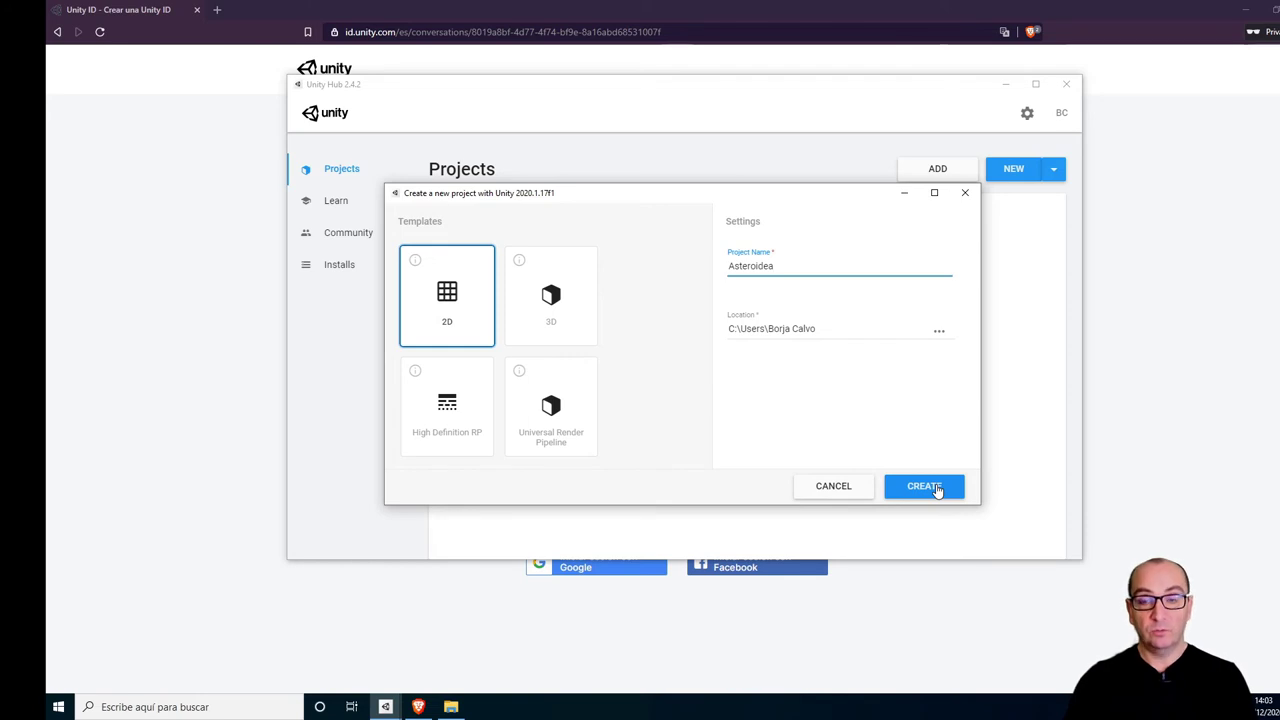
click(924, 486)
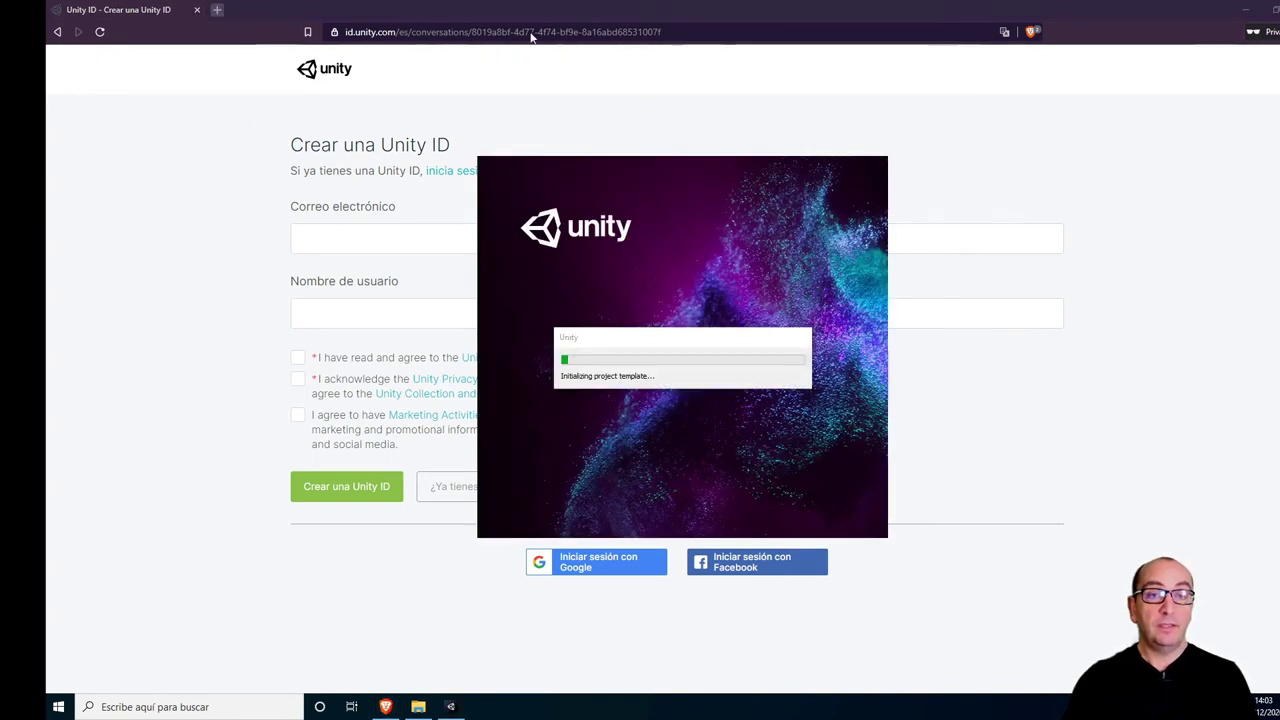
Open a new browser tab and start entering the Visual Studio address.
click(217, 11)
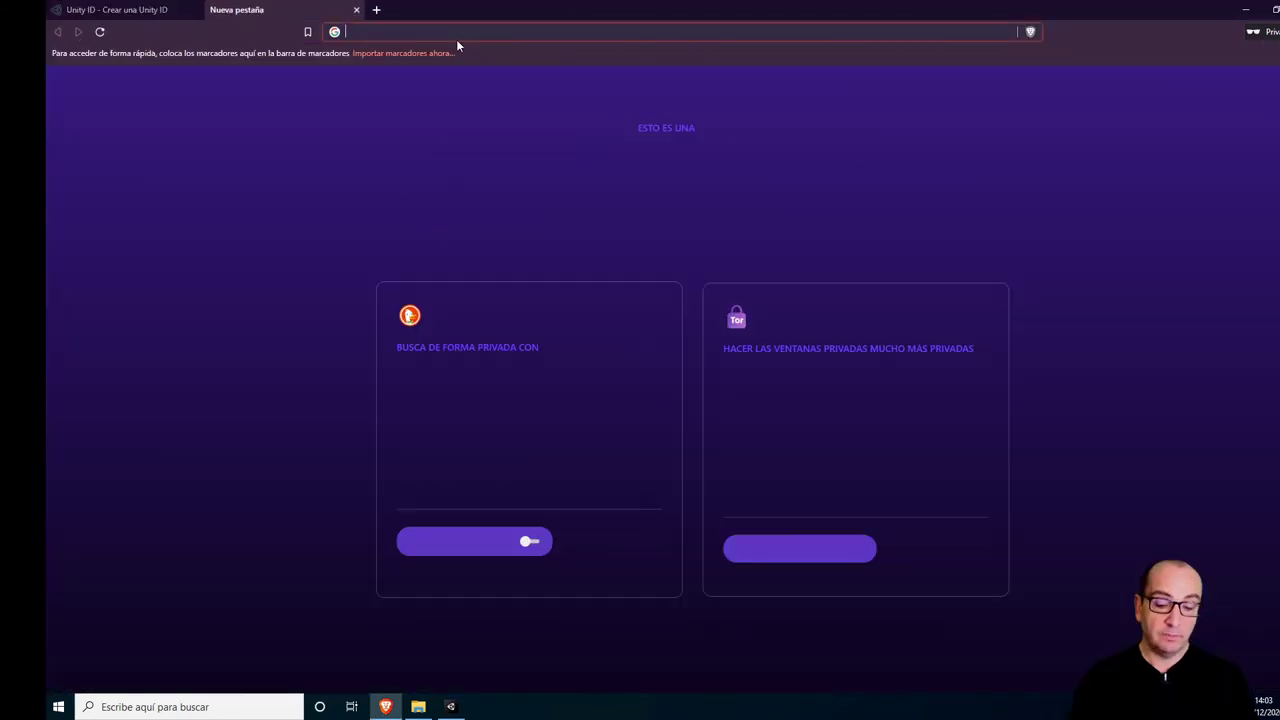
text(visu)
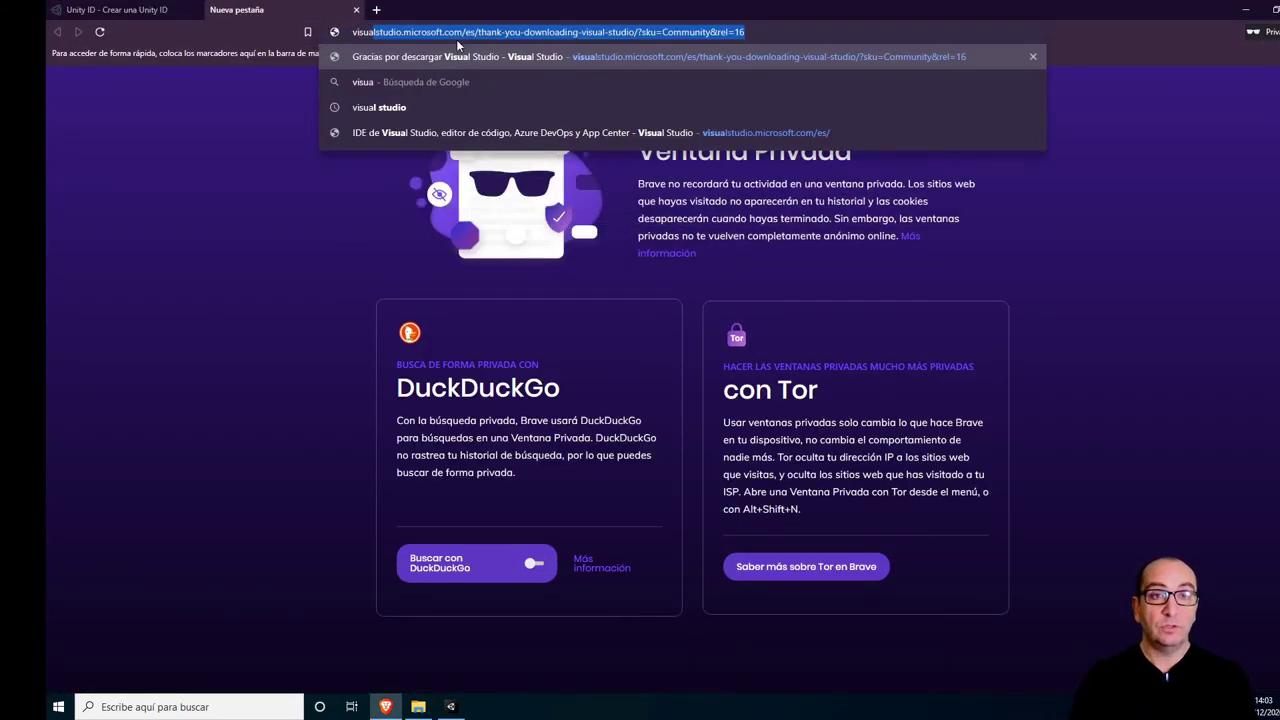
key(End)
key(shift+ctrl+Left)
key(shift+ctrl+Left)
key(shift+ctrl+Left)
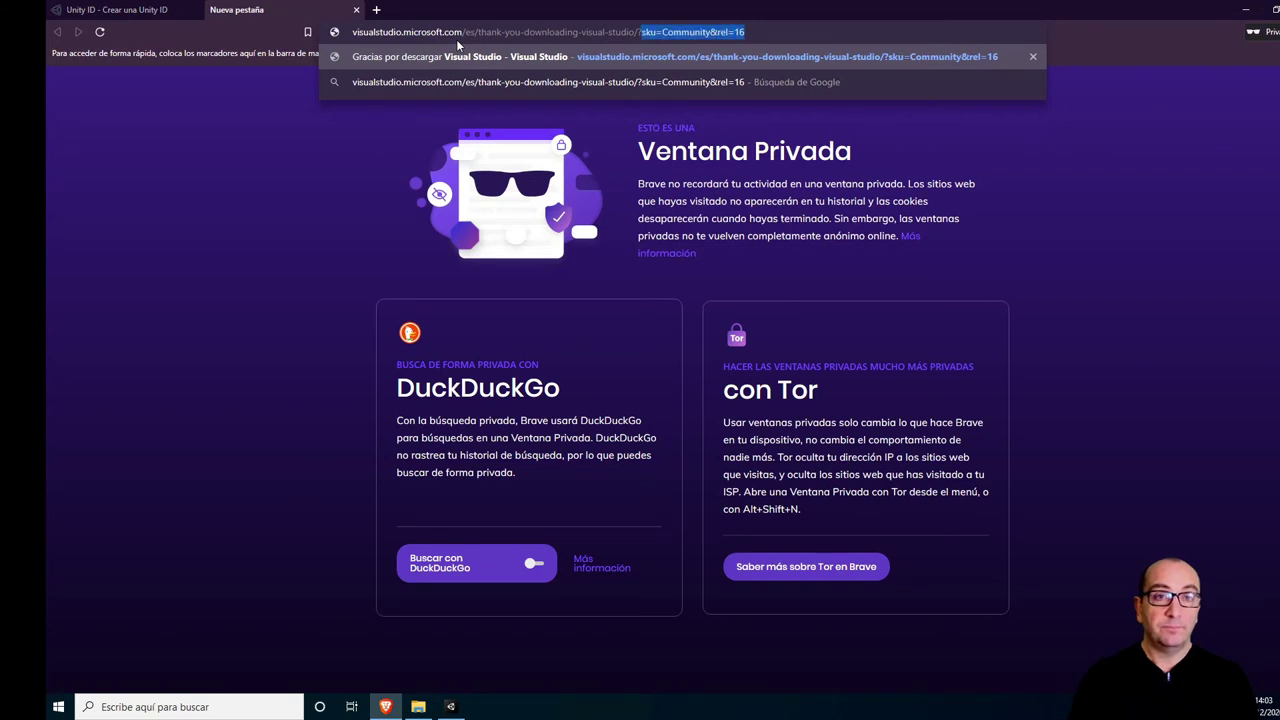
key(shift+ctrl+Left)
key(shift+ctrl+Left)
key(shift+ctrl+Left)
key(shift+ctrl+Left)
key(shift+ctrl+Left)
key(Left)
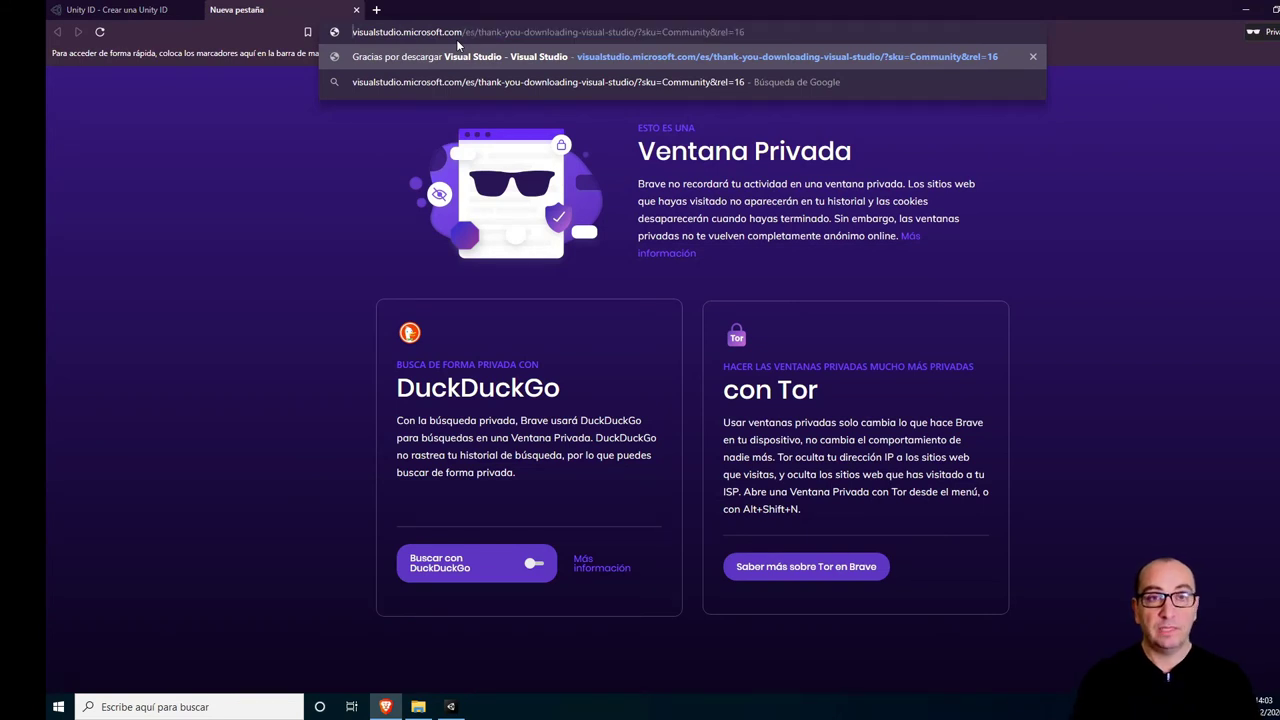
Back in the Unity ID tab, return to Google and search for 'visual studio'.
click(110, 10)
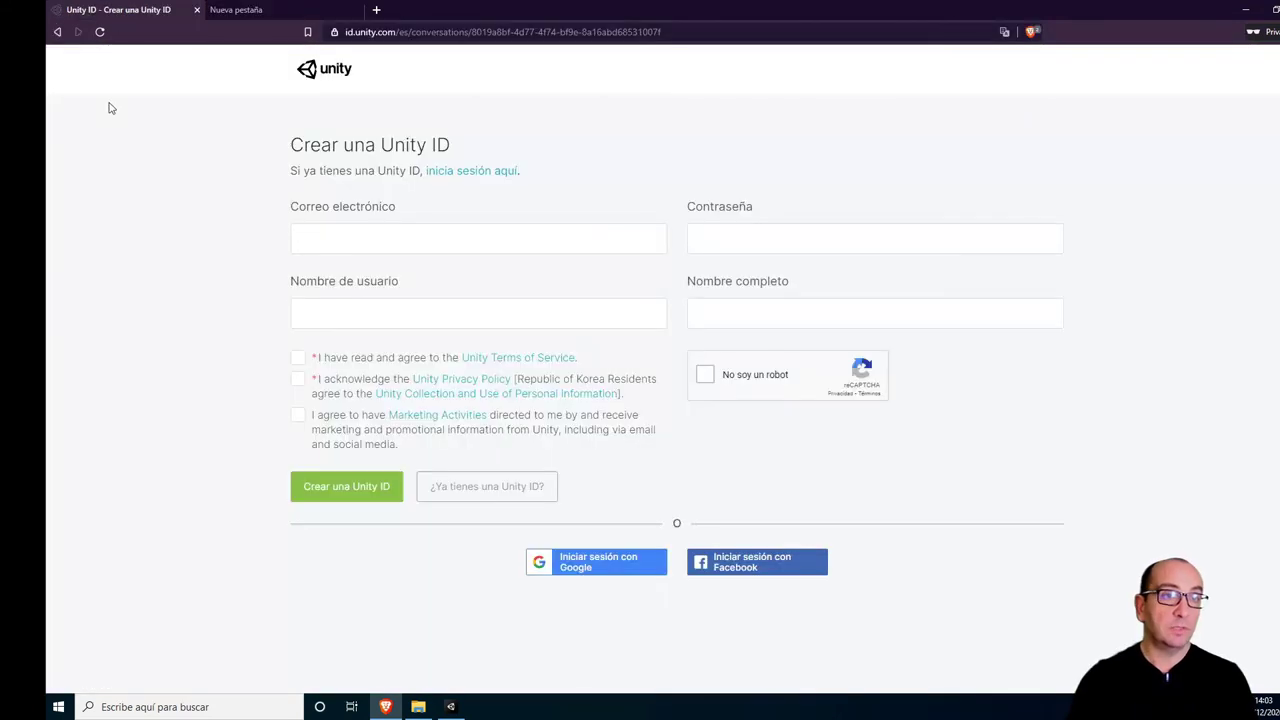
click(56, 32)
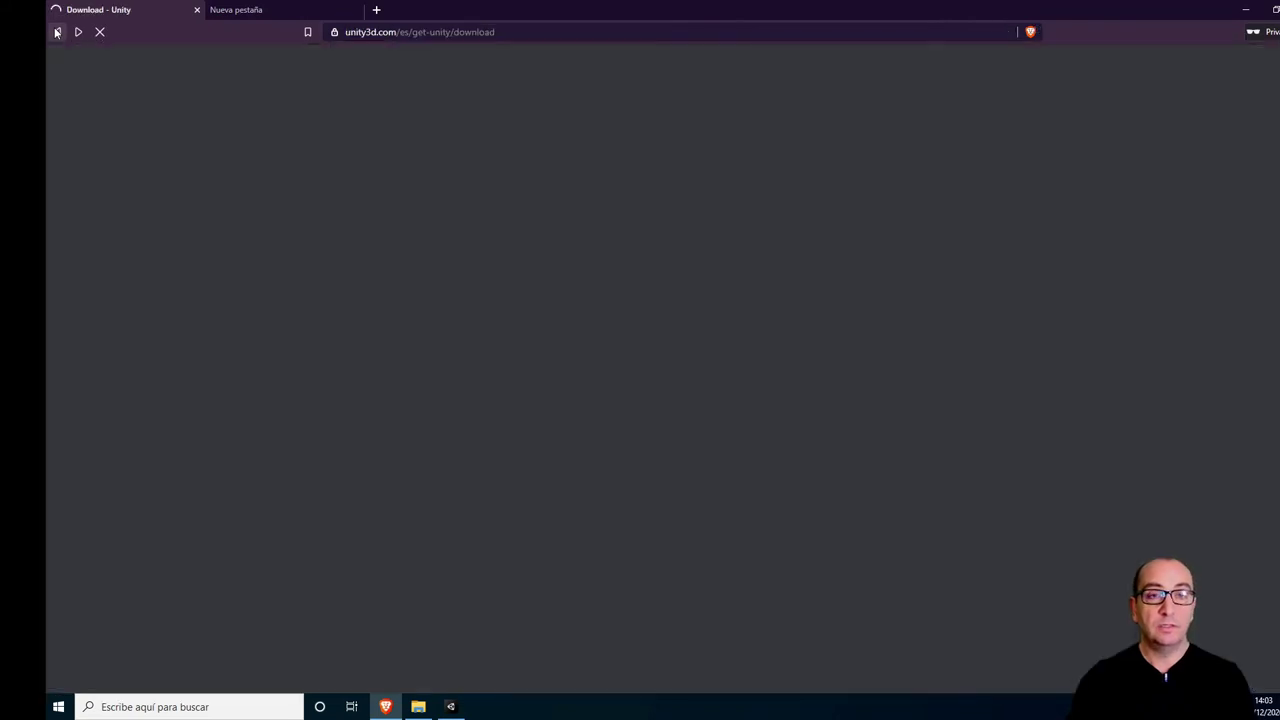
click(56, 32)
click(56, 32)
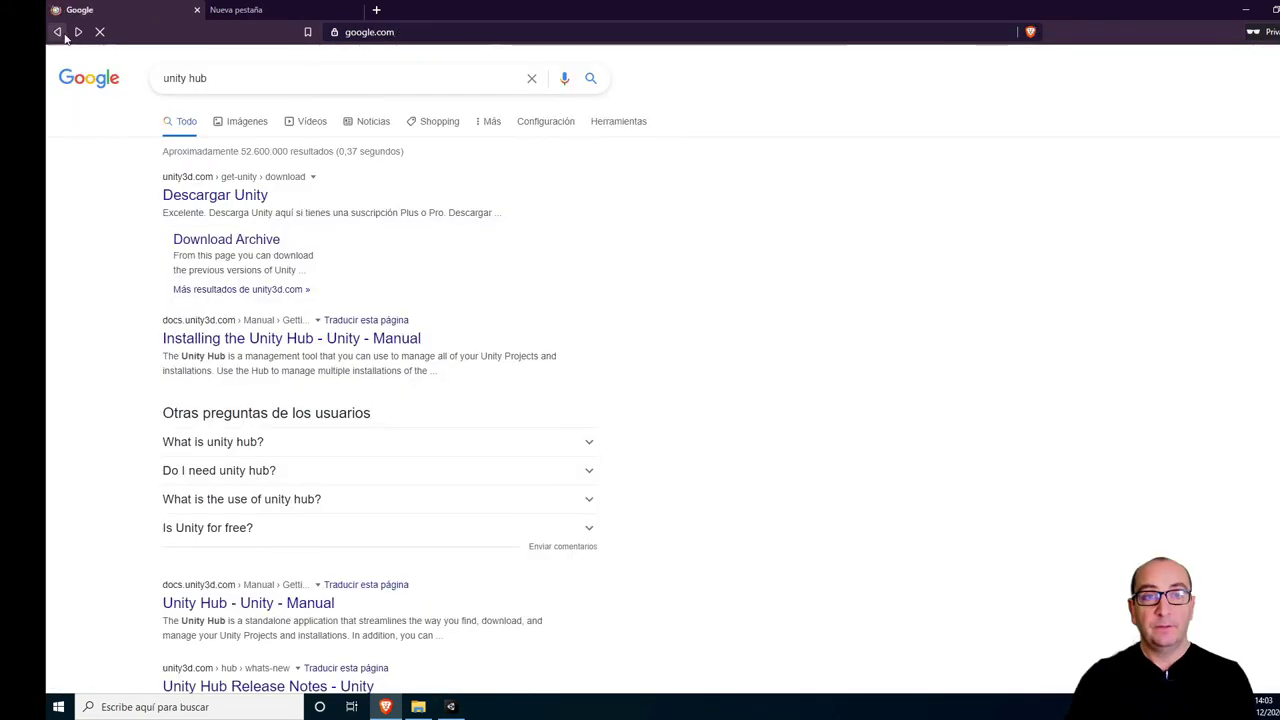
text(v)
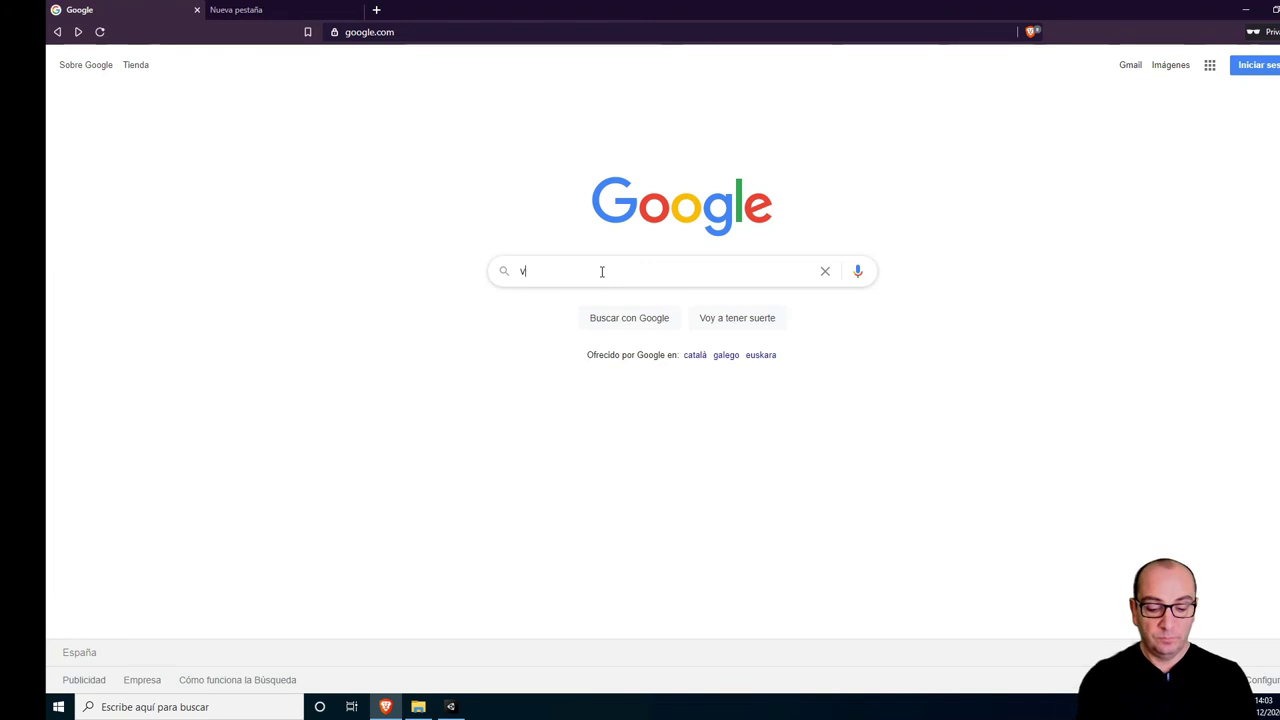
text(isual ste)
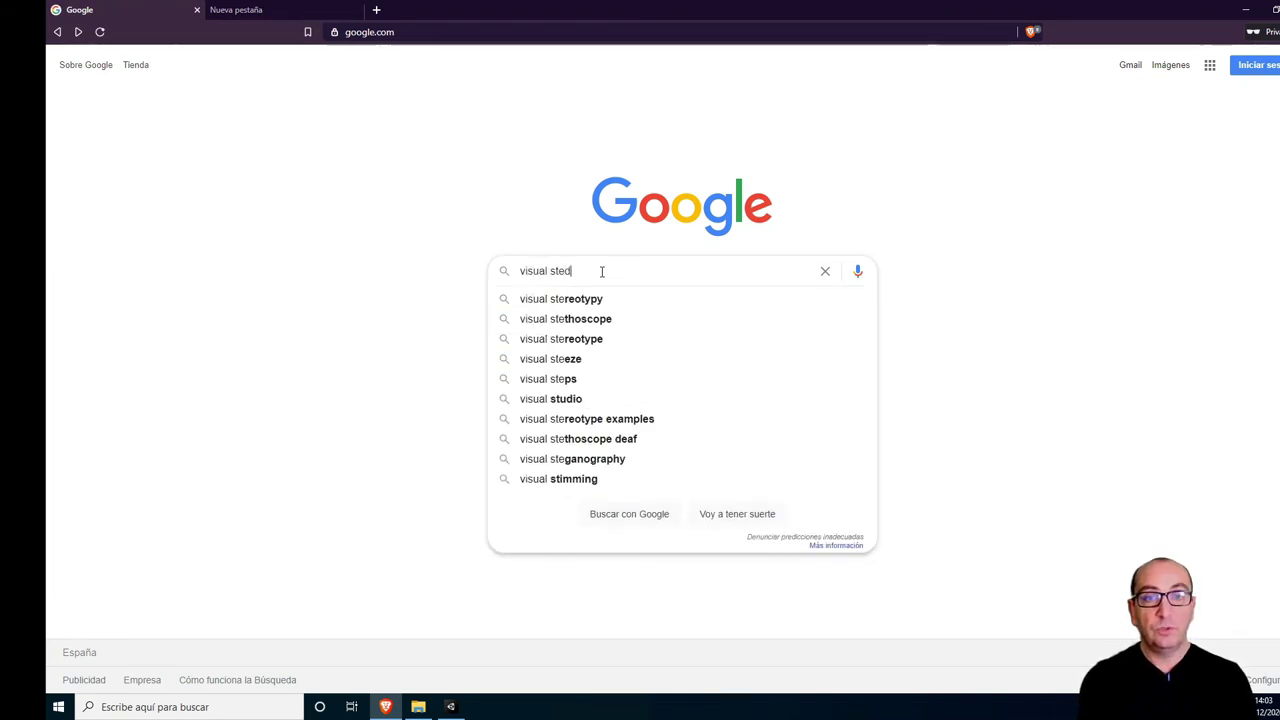
text(d)
key(BackSpace)
key(BackSpace)
text(ud)
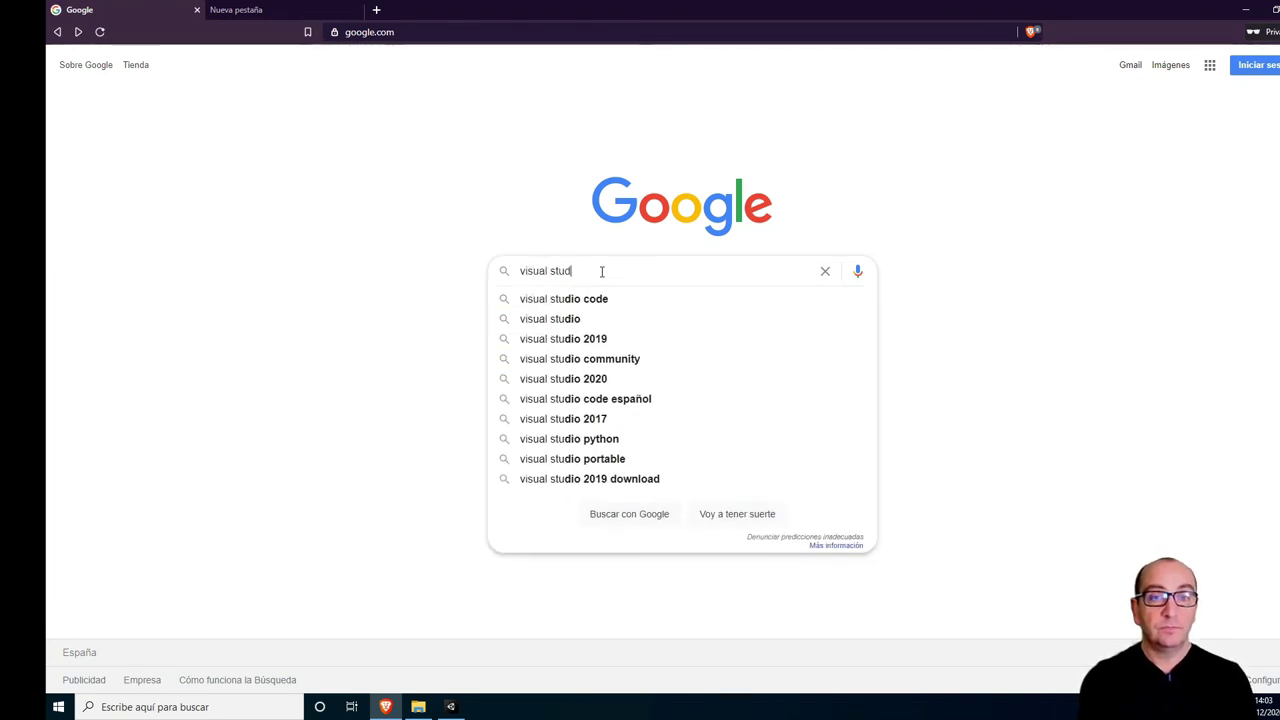
text(io)
key(Return)
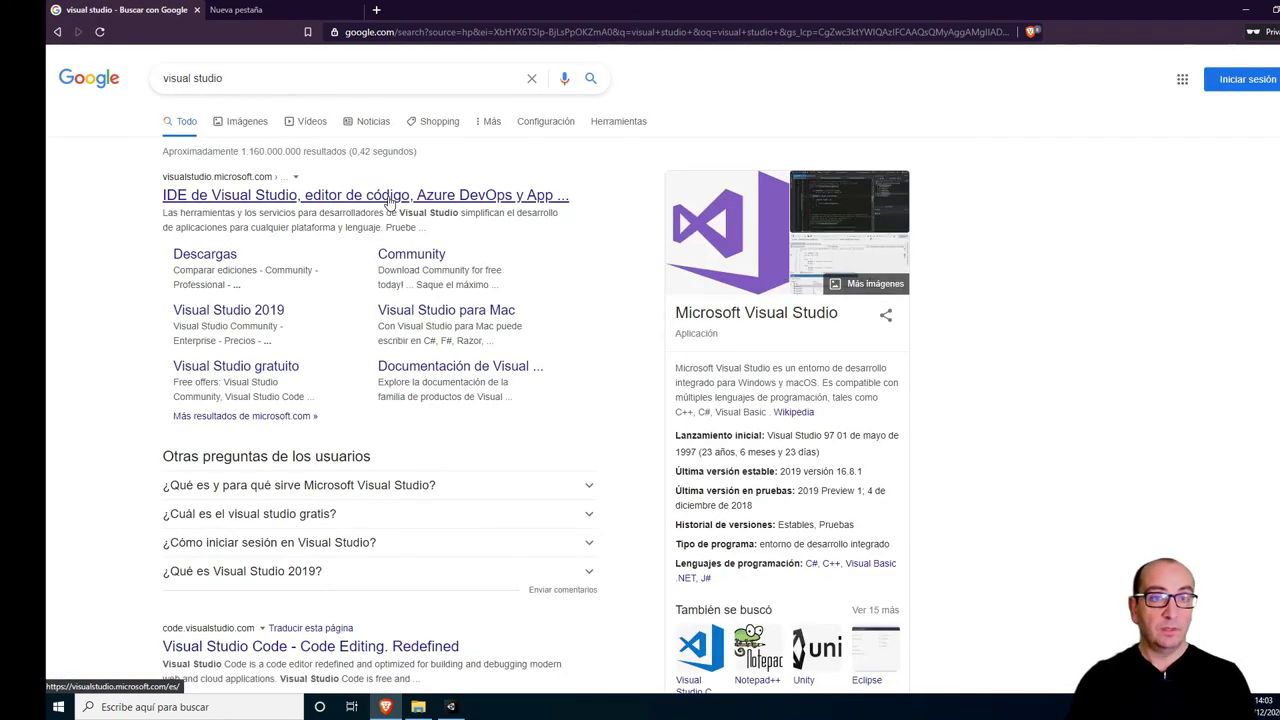
Download Visual Studio Community 2019 from the official site and view vs_Community in Descargas.
click(390, 198)
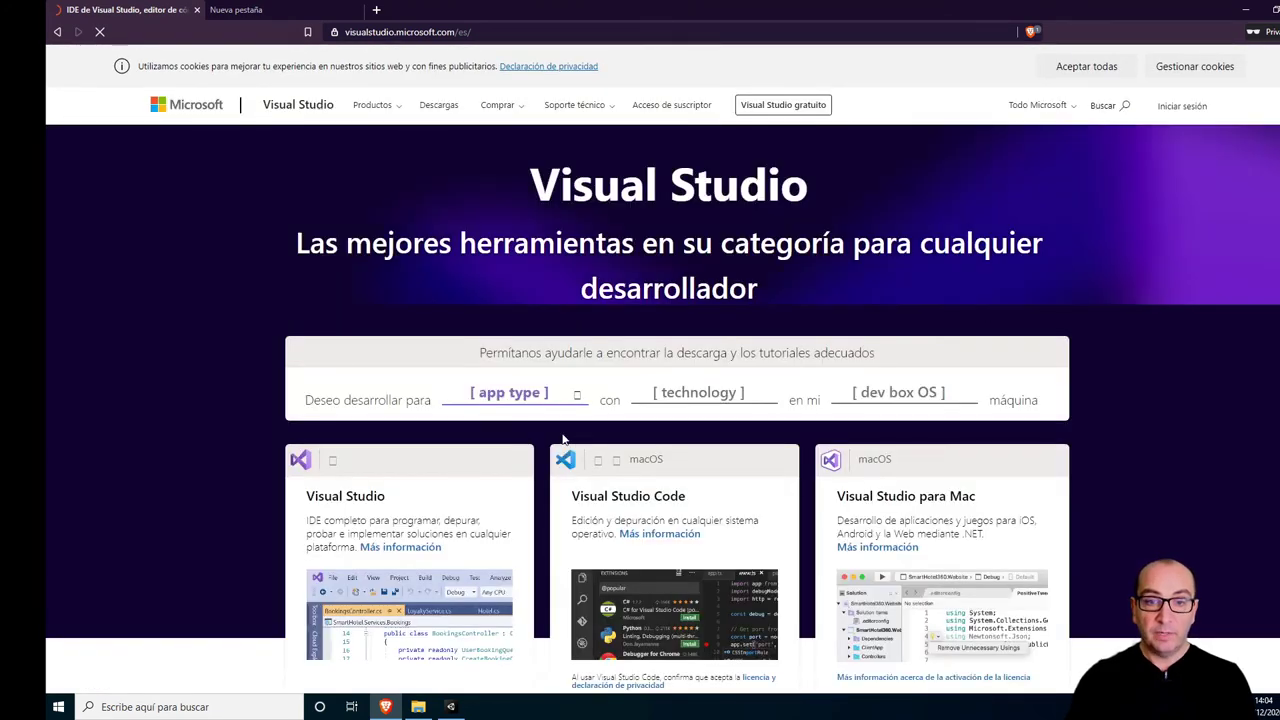
scroll(542, 378, down, 2)
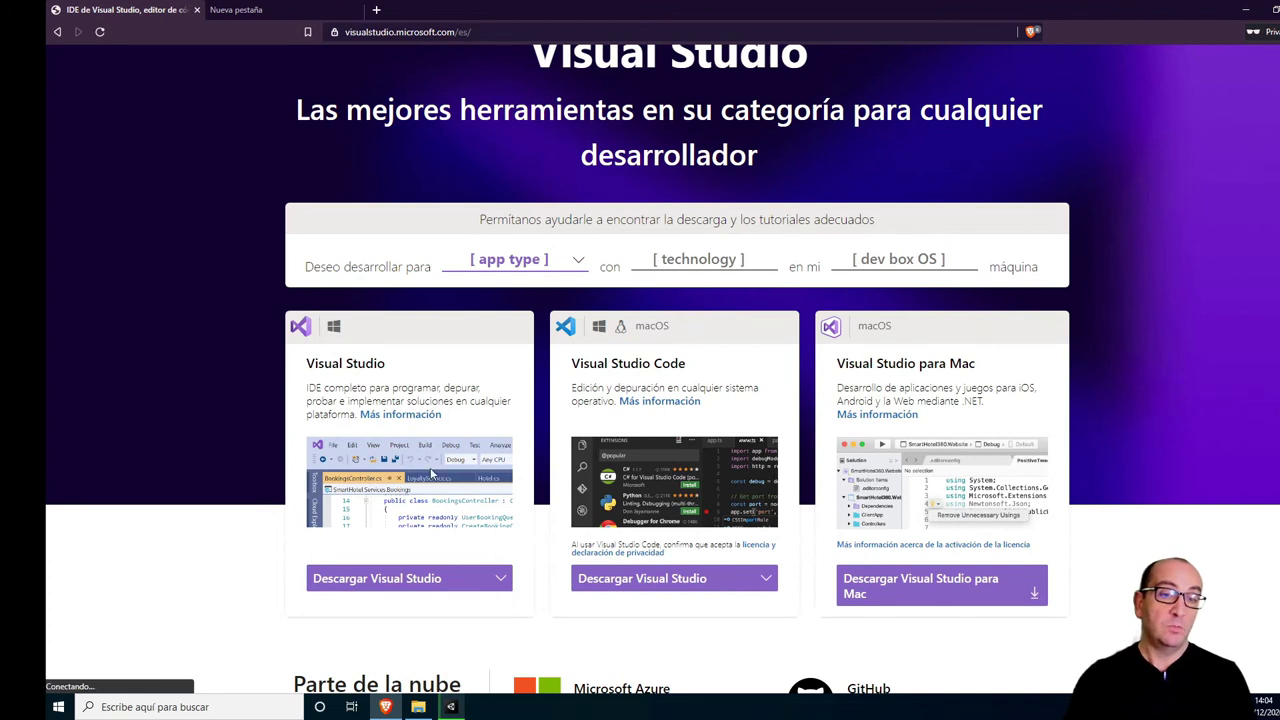
scroll(433, 474, down, 3)
click(500, 313)
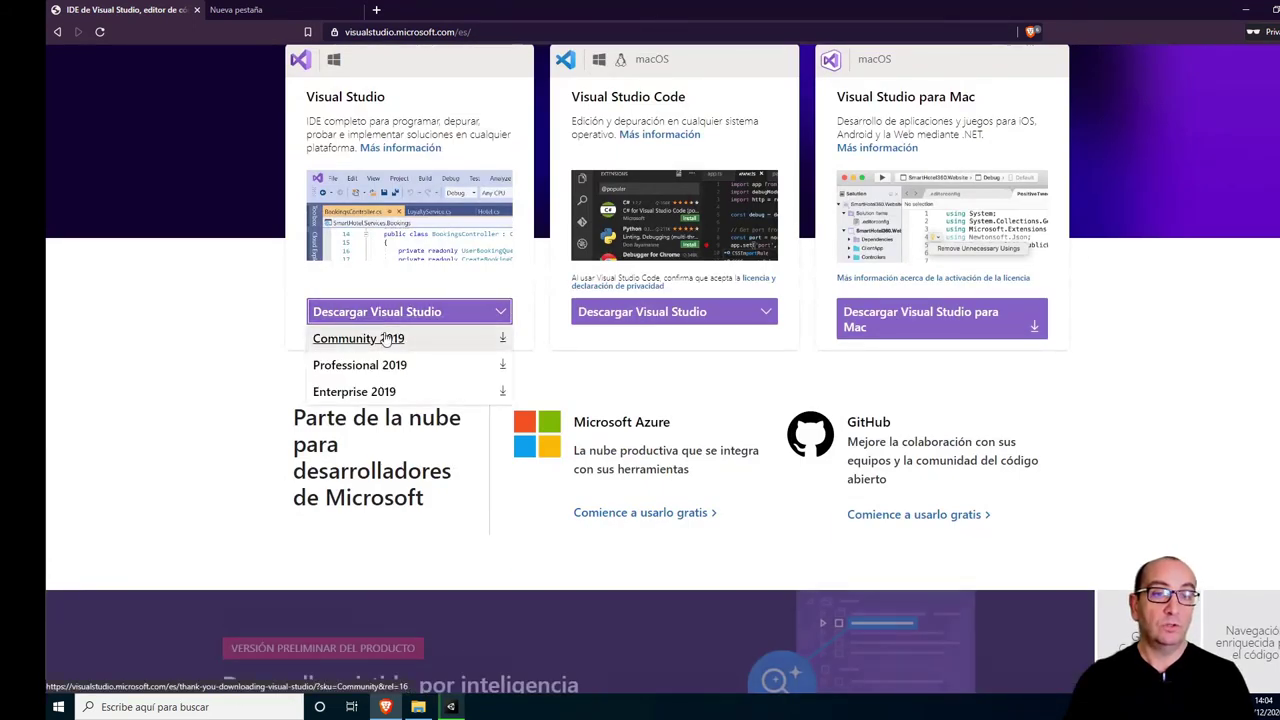
click(414, 339)
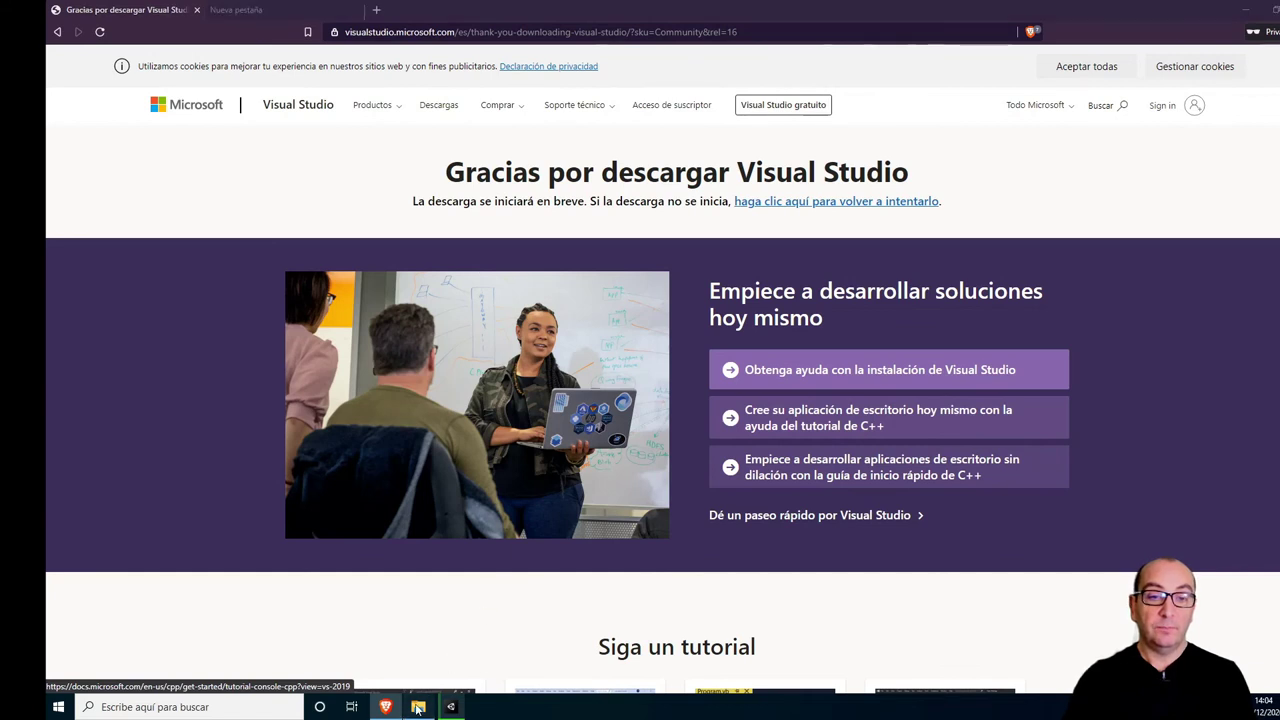
click(418, 705)
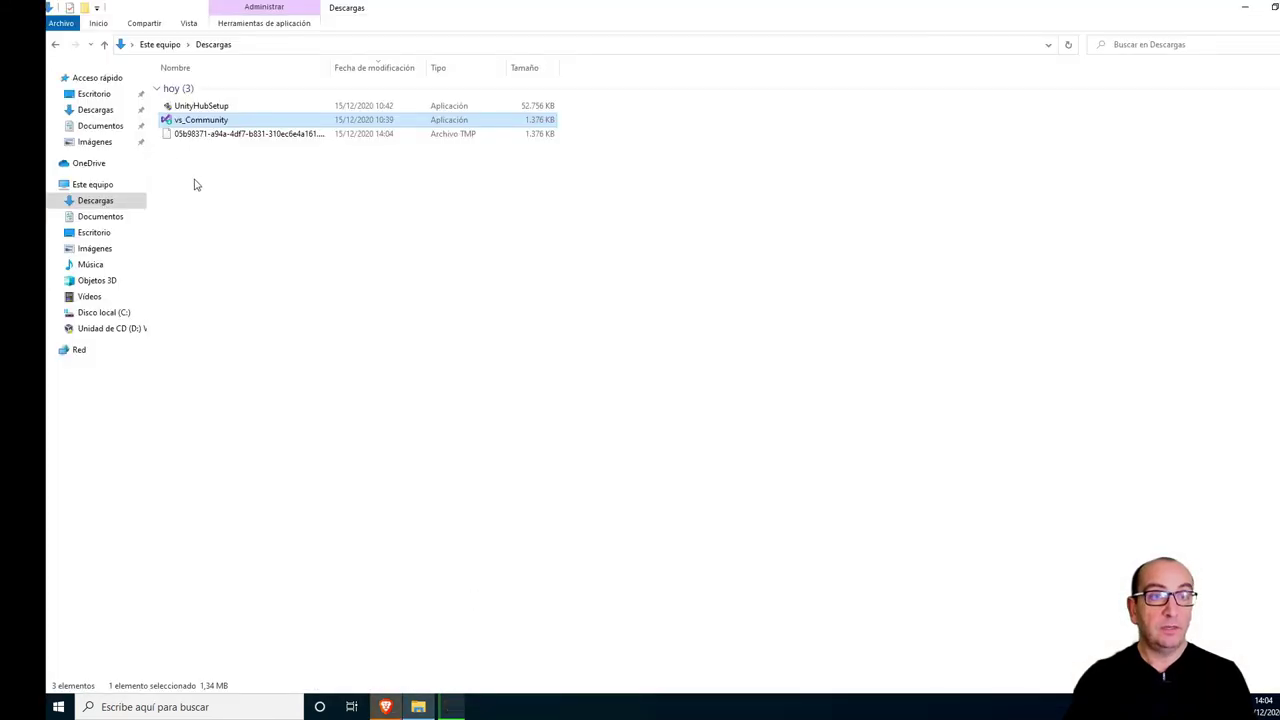
Decline the Unity Hub setup prompt and launch the vs_Community installer from Descargas.
click(185, 120)
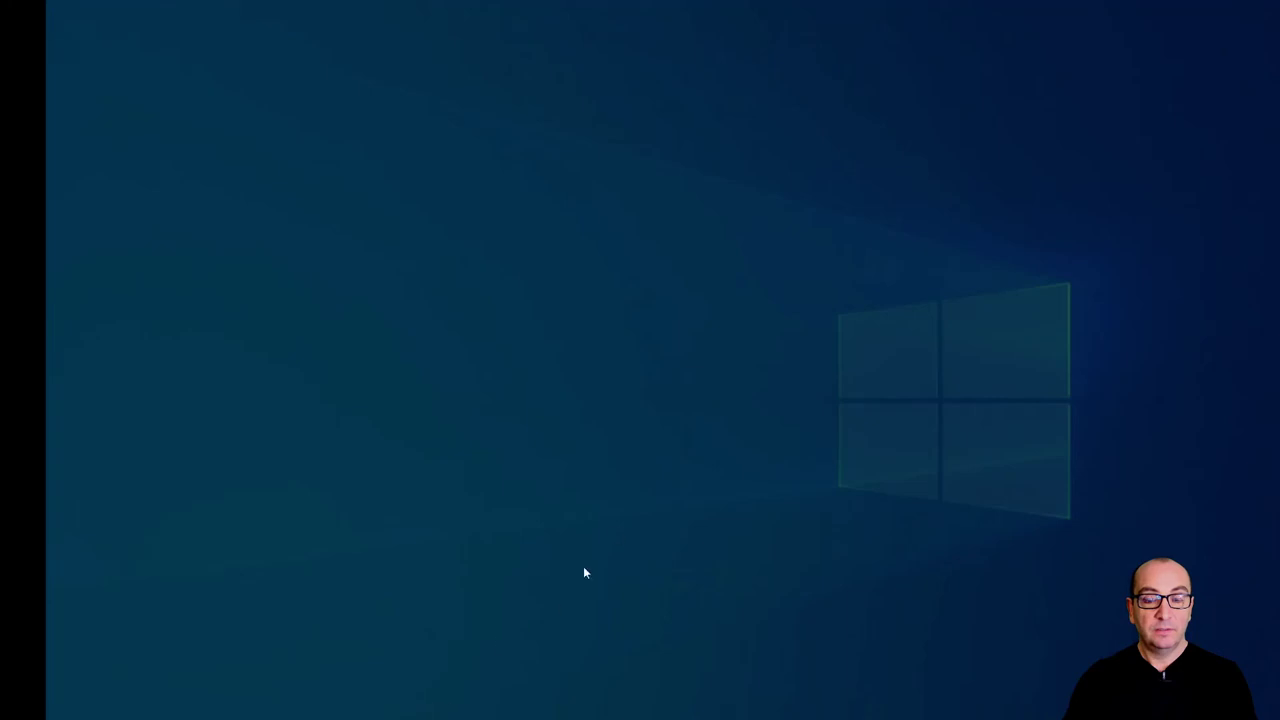
click(700, 449)
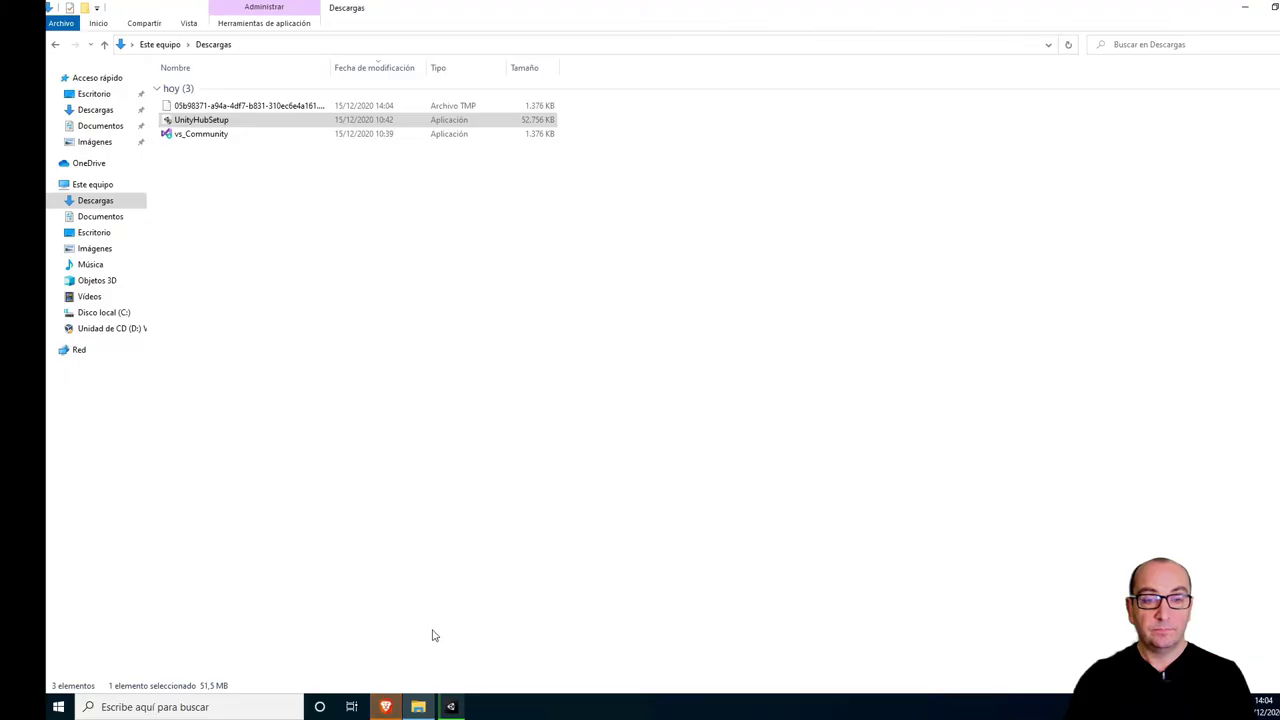
double_click(230, 136)
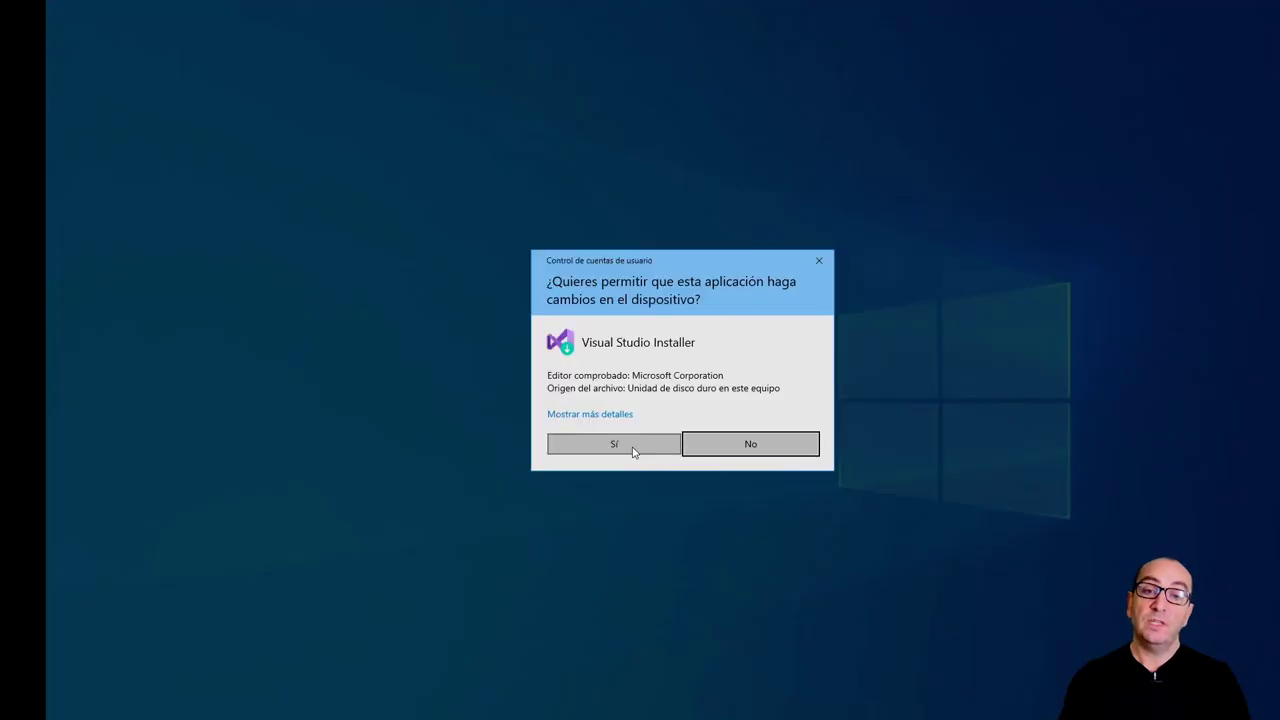
Allow the Visual Studio installer to run and bring its workload selection window forward.
click(631, 446)
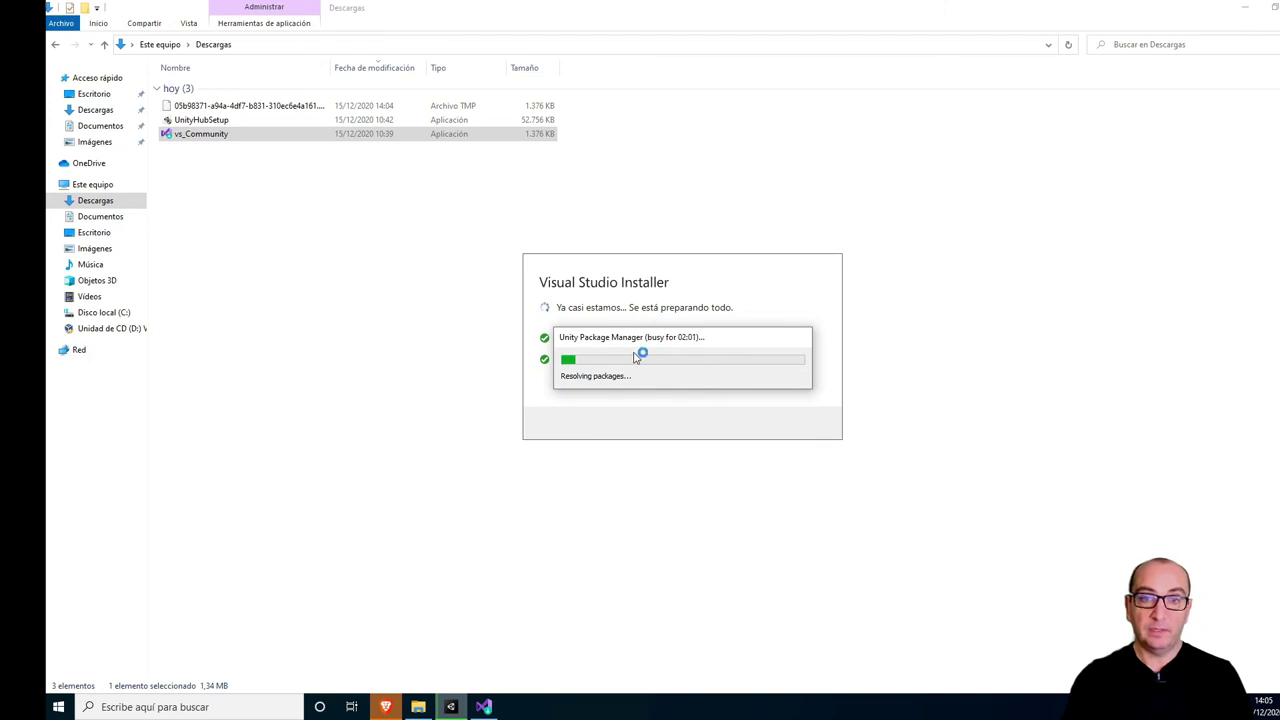
click(487, 708)
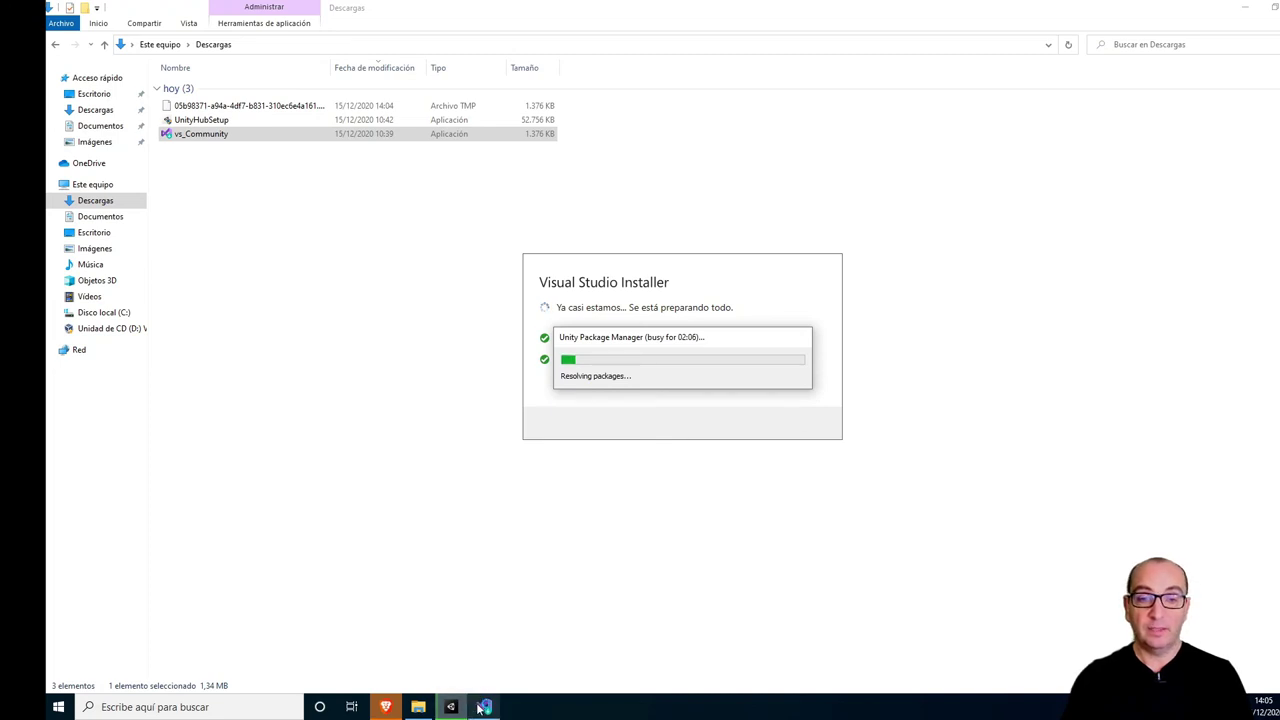
mouse_move(484, 705)
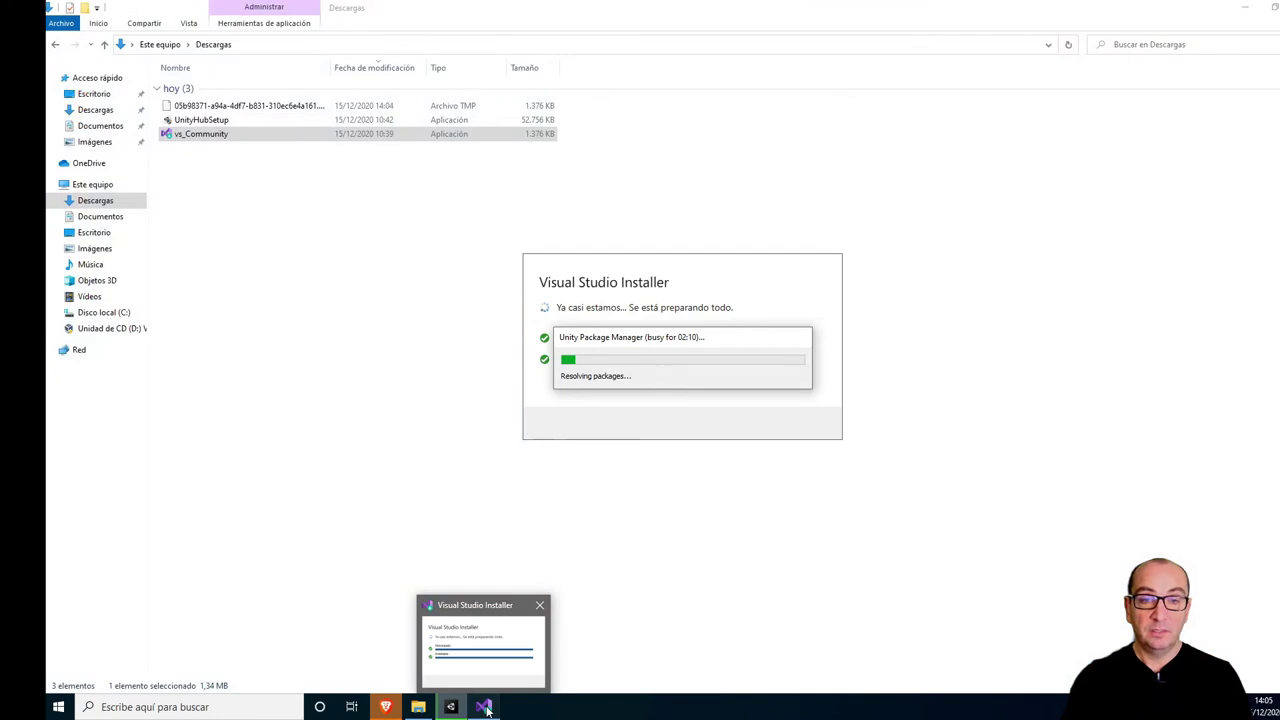
click(484, 707)
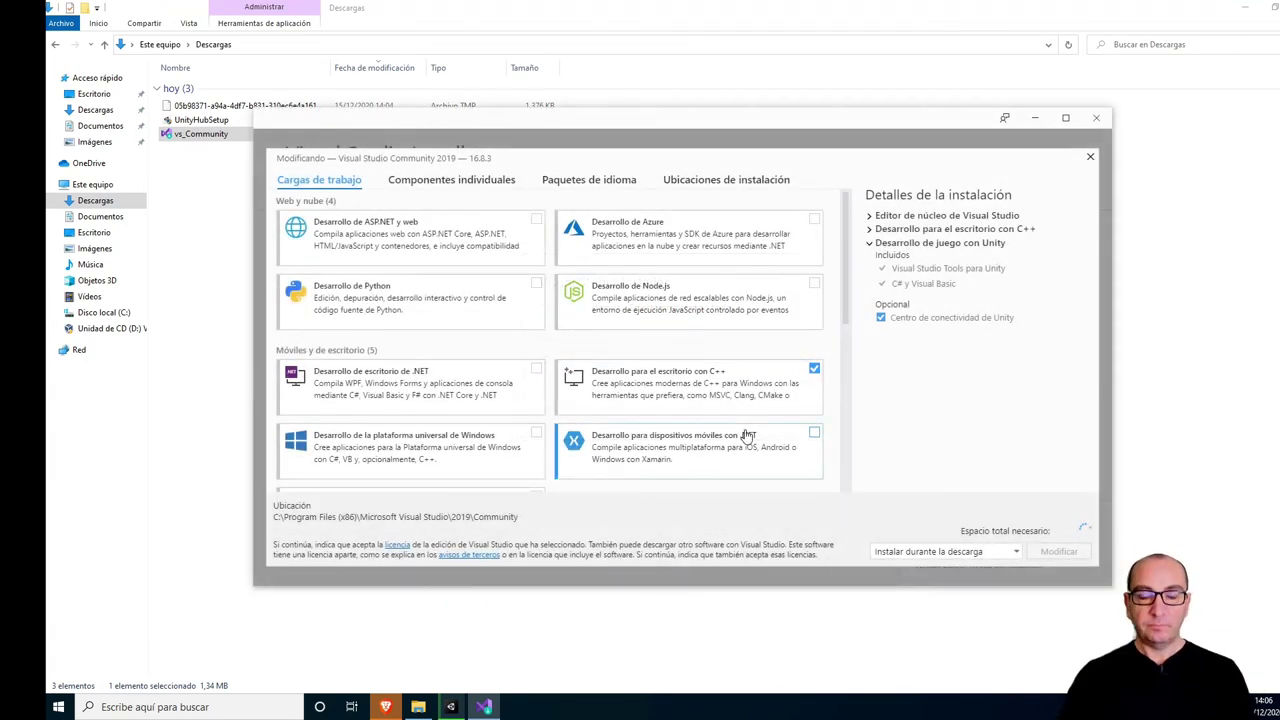
Check the Unity game development workload, then close the Modificando dialog and installer unchanged.
scroll(698, 413, down, 3)
scroll(698, 413, up, 3)
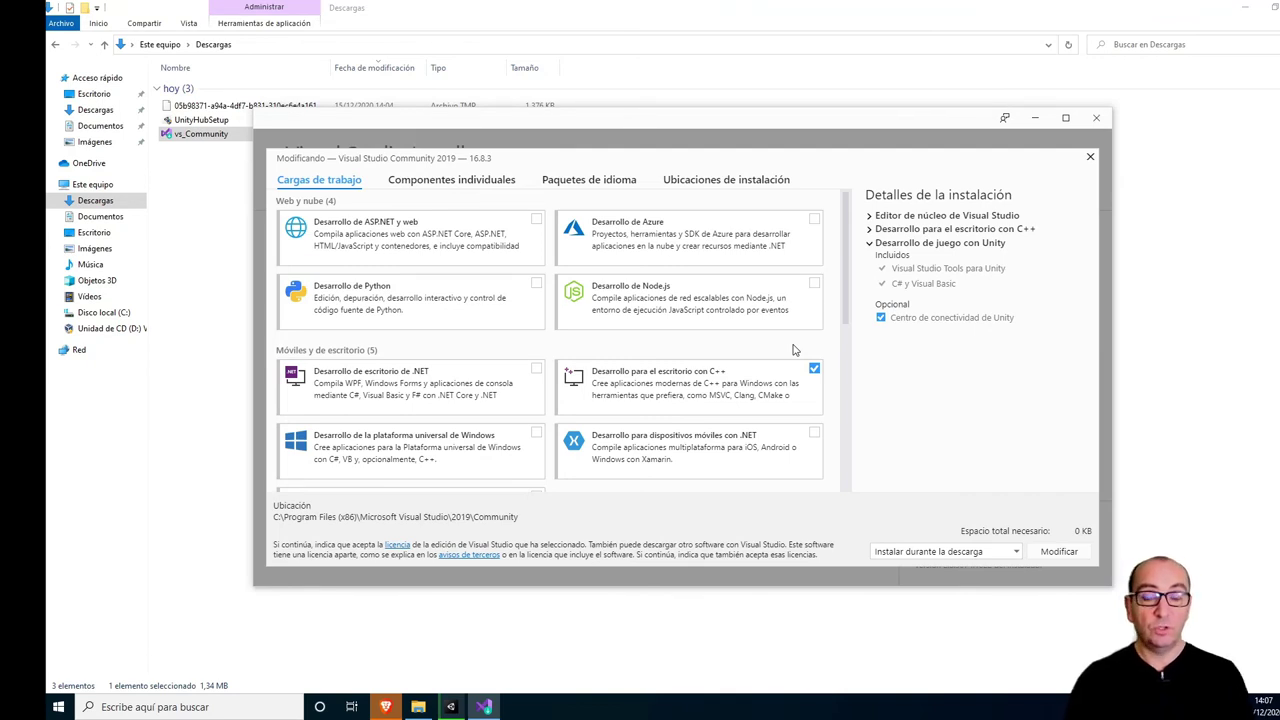
scroll(590, 342, down, 4)
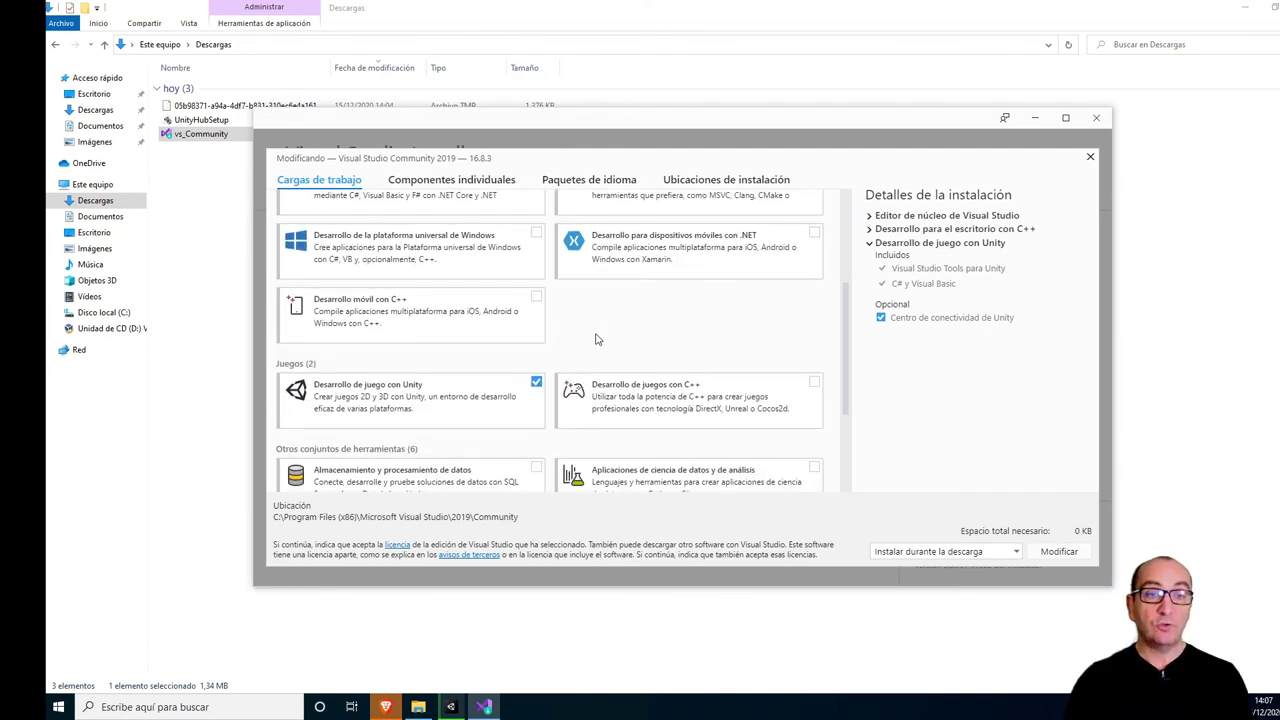
scroll(552, 288, up, 4)
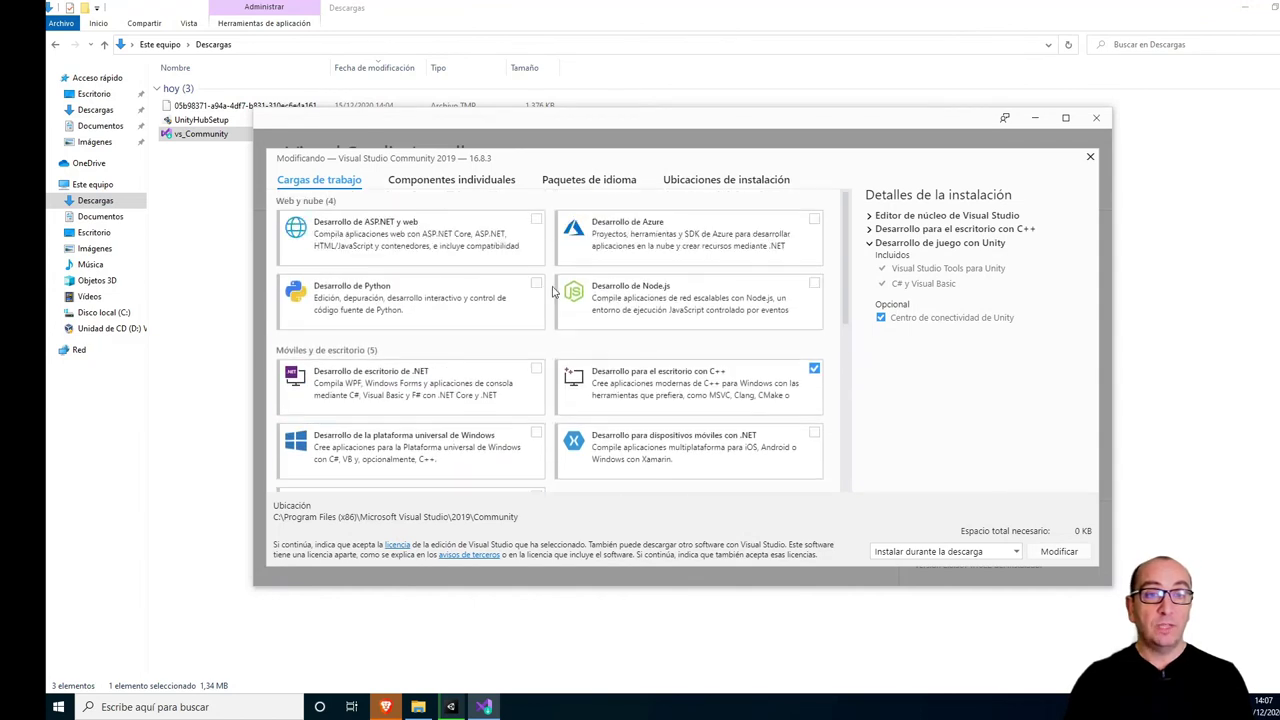
scroll(664, 330, down, 5)
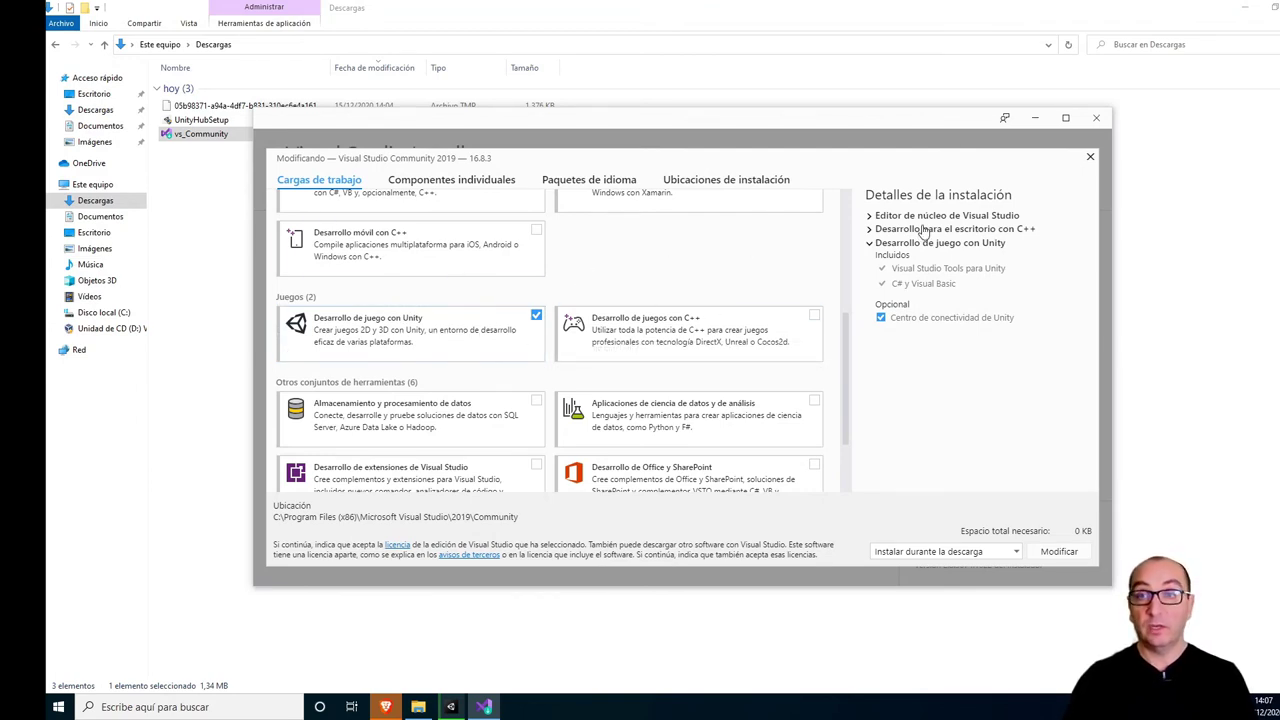
click(1090, 159)
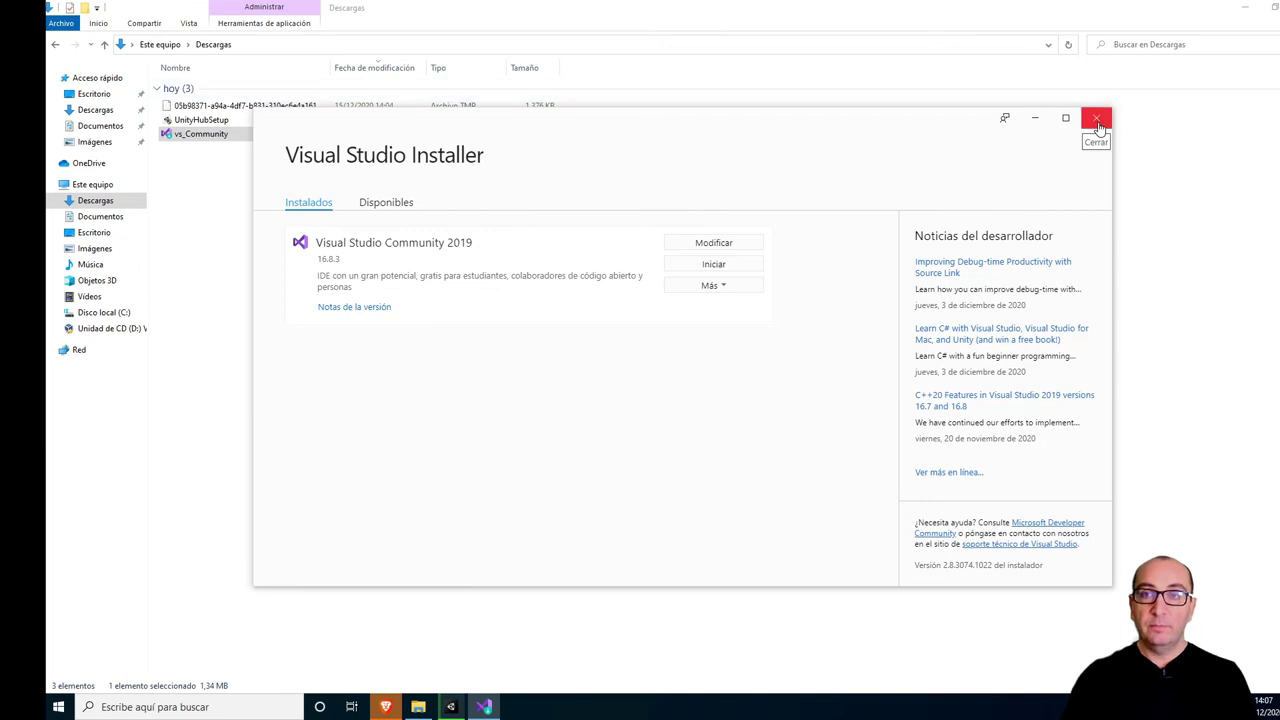
click(1096, 118)
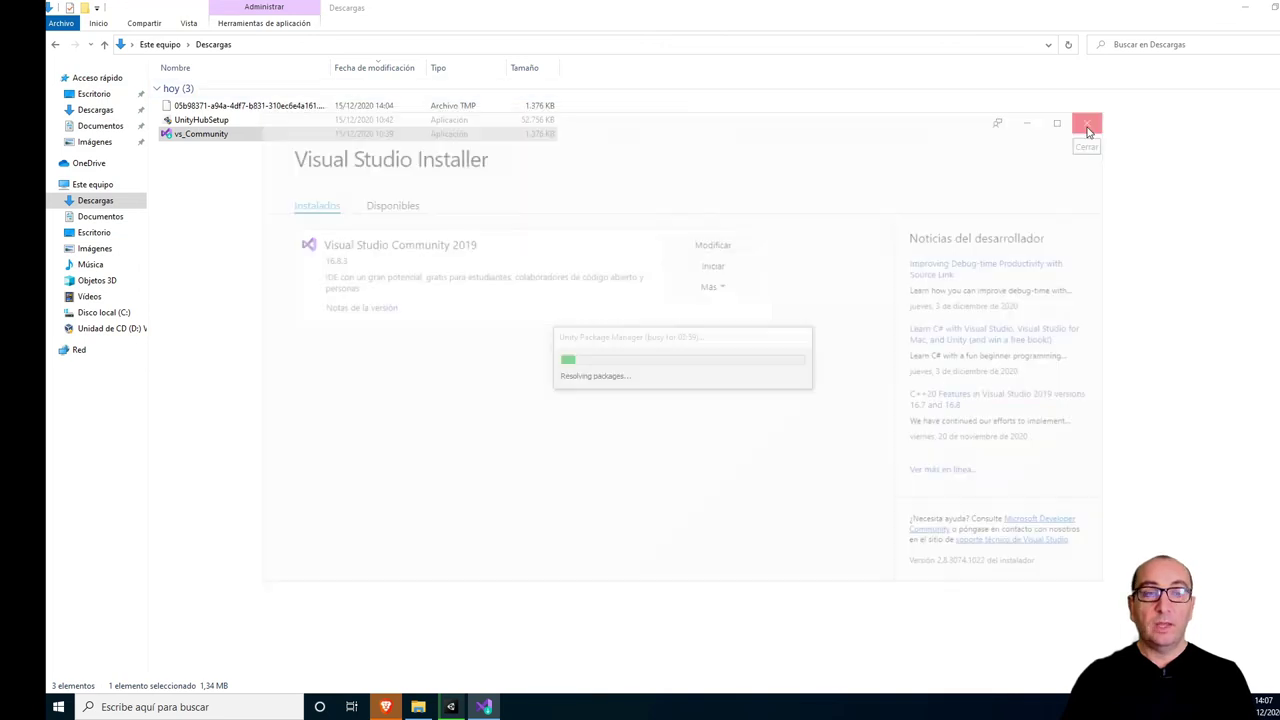
Cancel the duplicate Guardar como dialog, then search 'monodevelop' in the second tab and open its site.
click(386, 707)
click(636, 337)
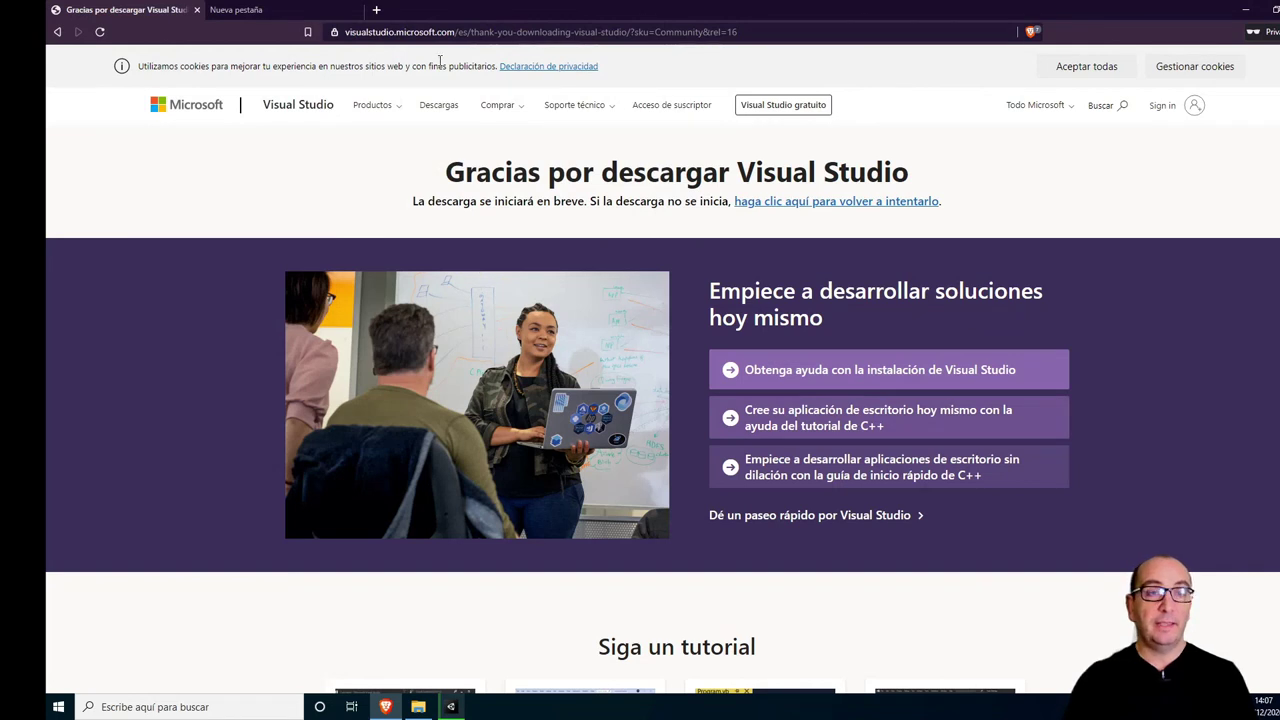
key(ctrl+Tab)
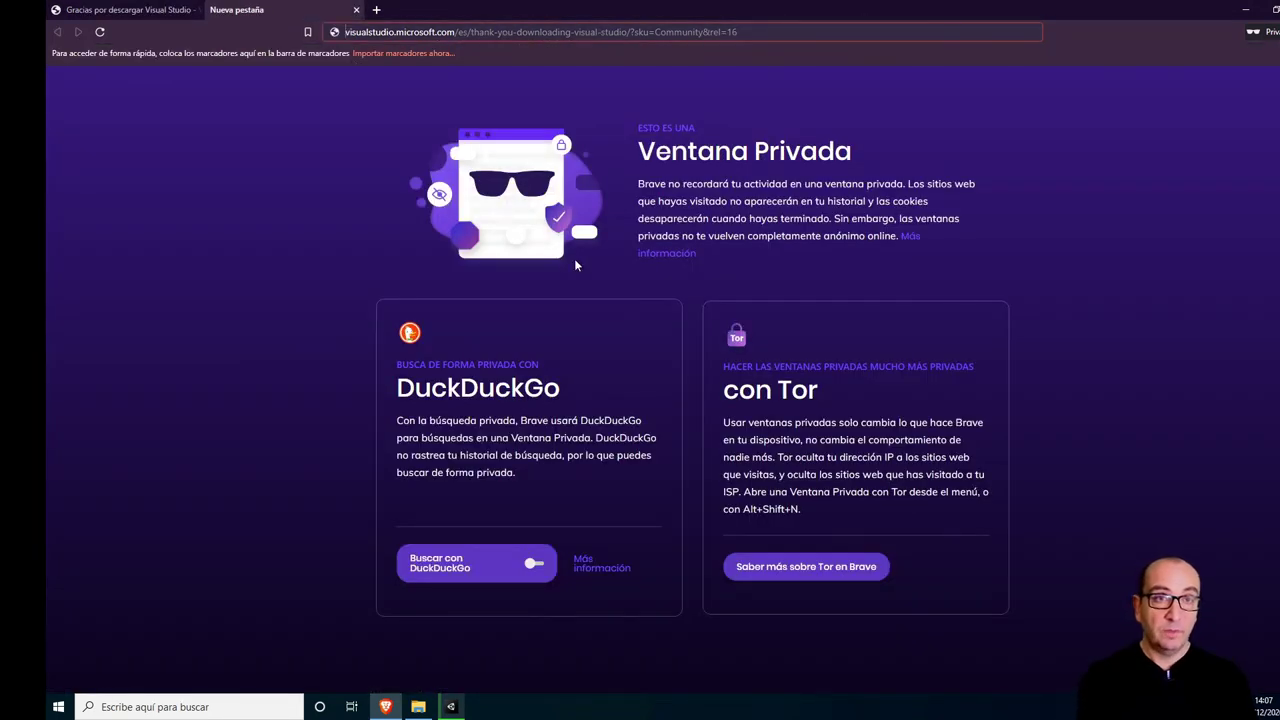
key(ctrl+l)
text(mo)
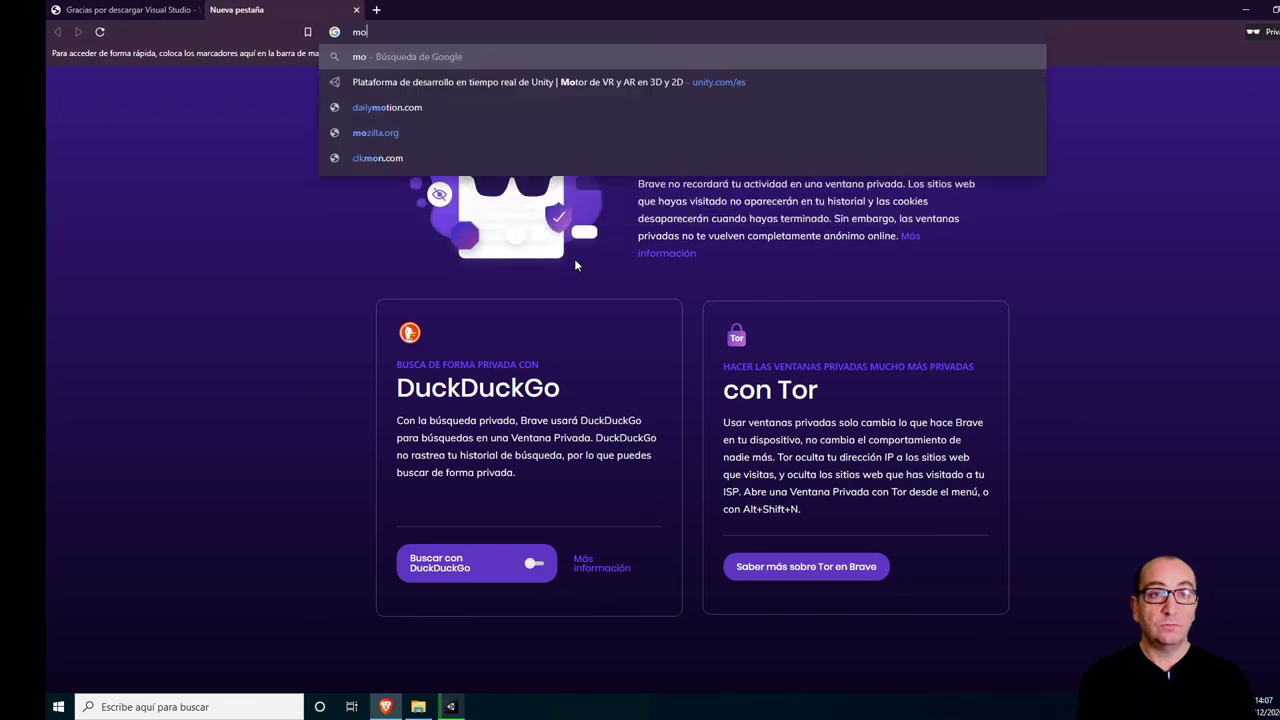
text(nodevelop)
key(Return)
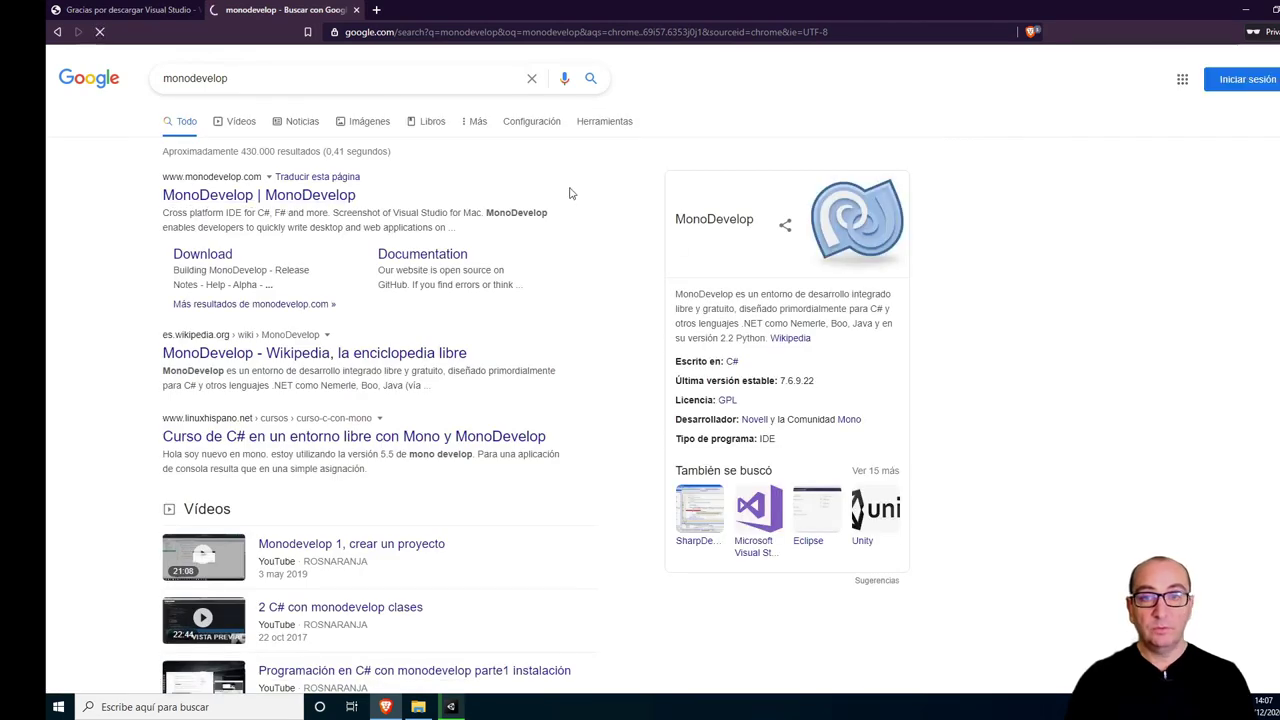
click(520, 218)
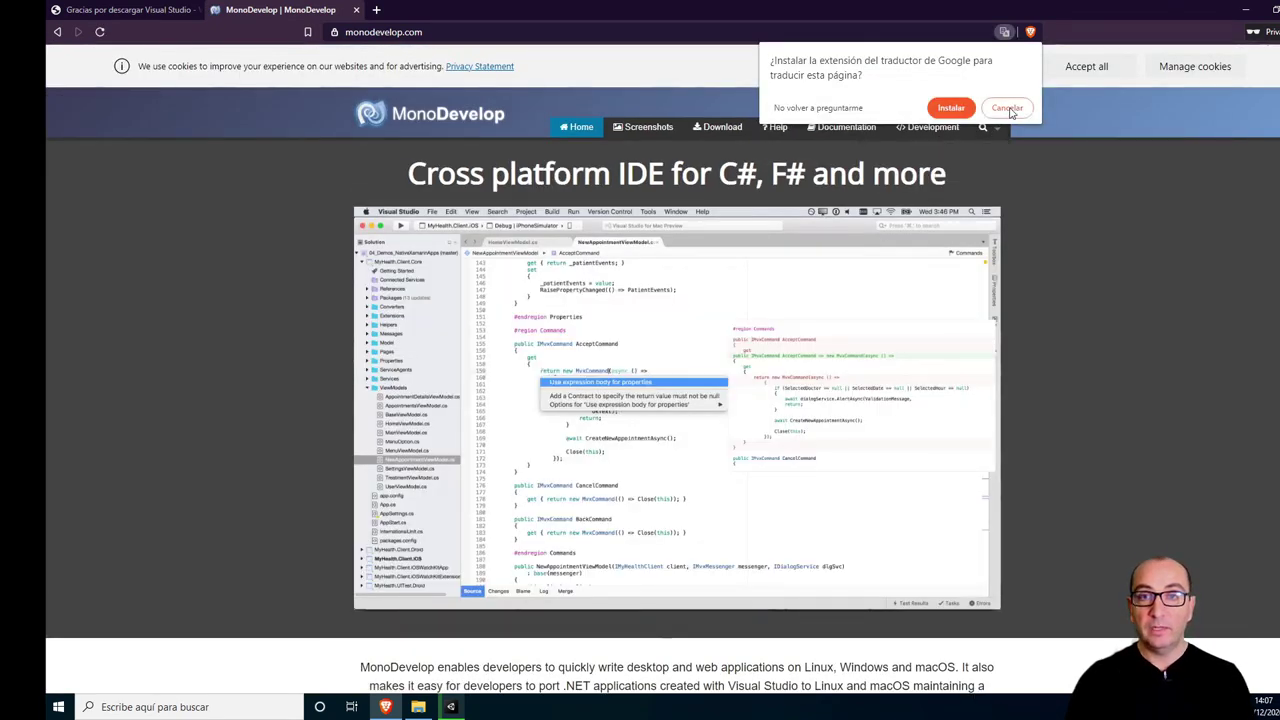
Dismiss the translate prompt and view the Linux install instructions for MonoDevelop 7.6.
click(1008, 108)
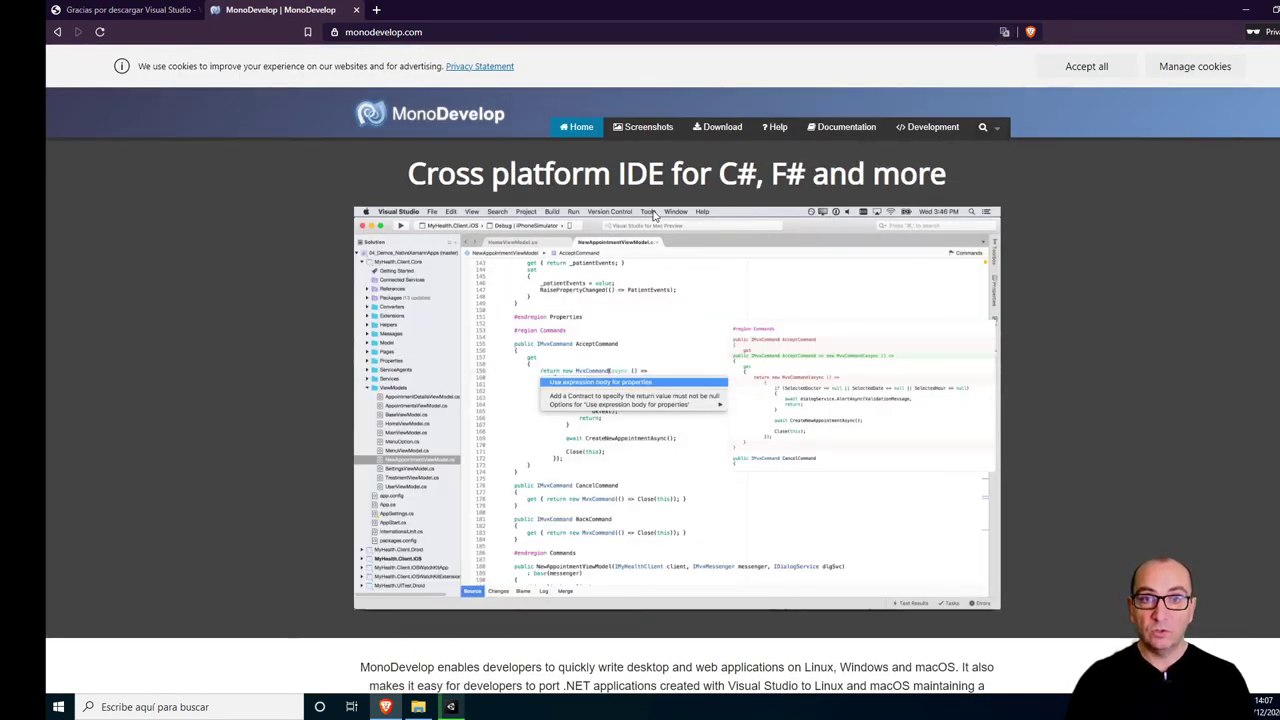
click(721, 129)
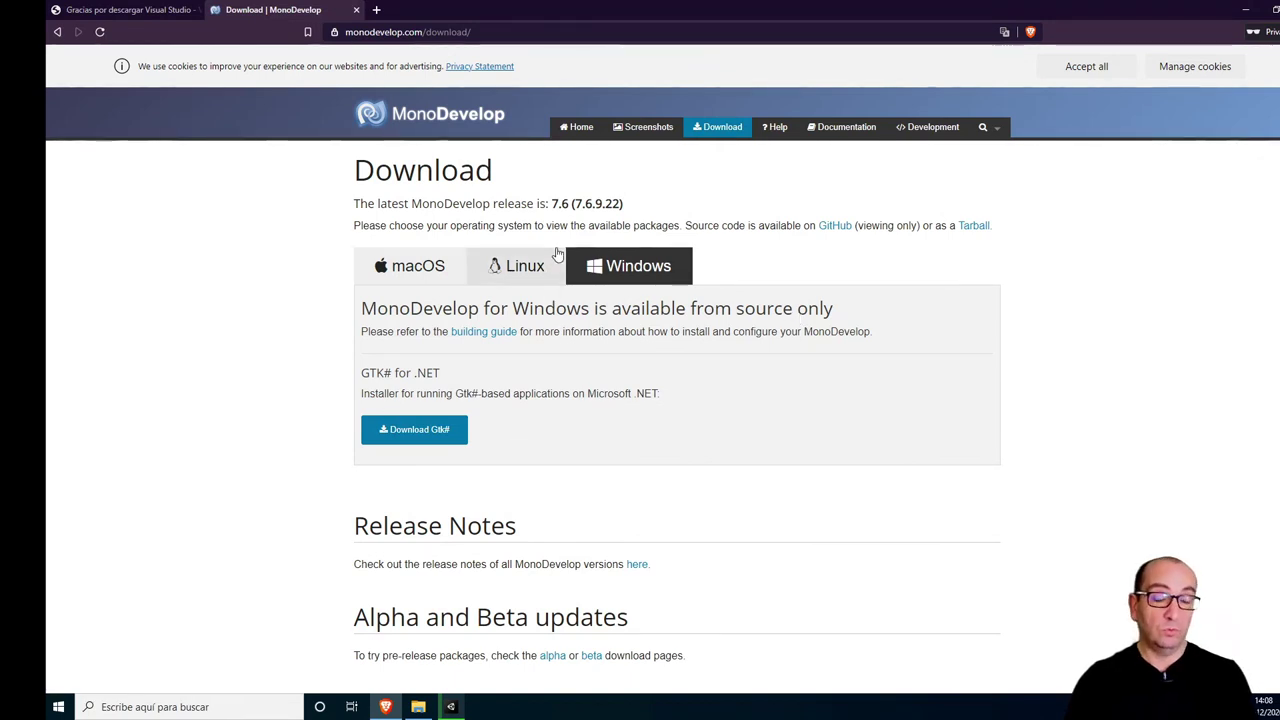
click(532, 270)
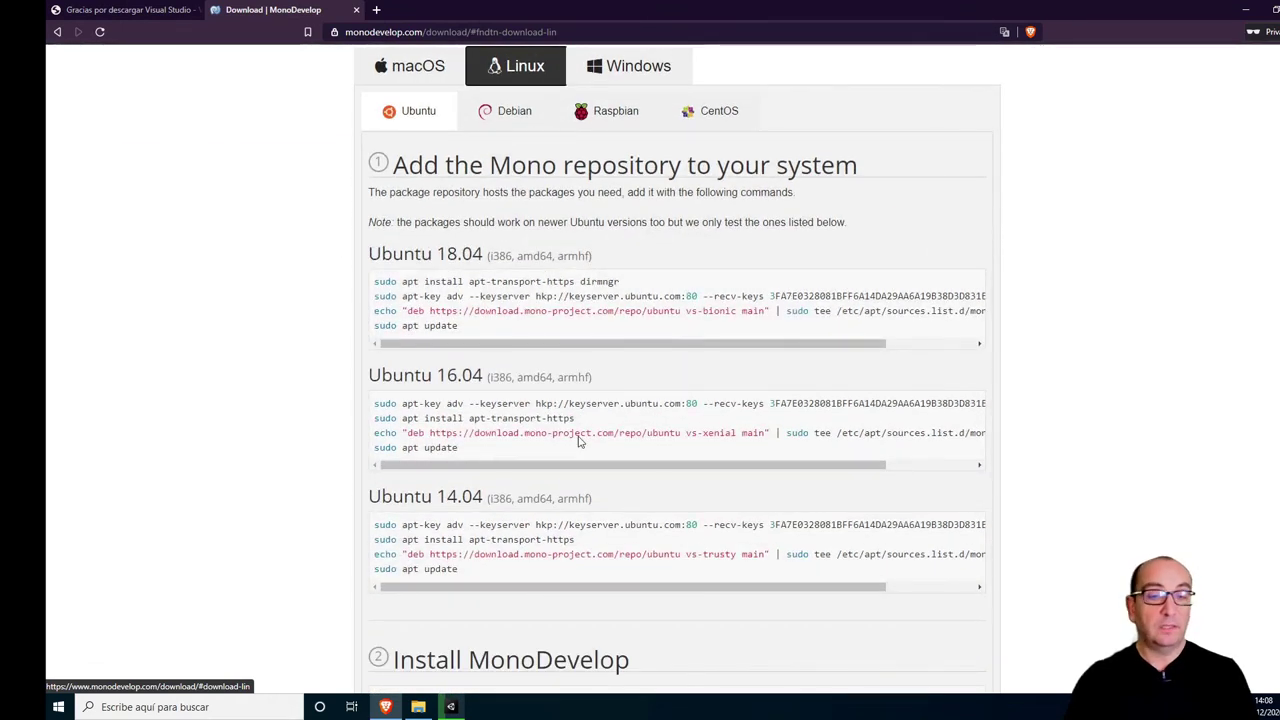
scroll(614, 557, down, 2)
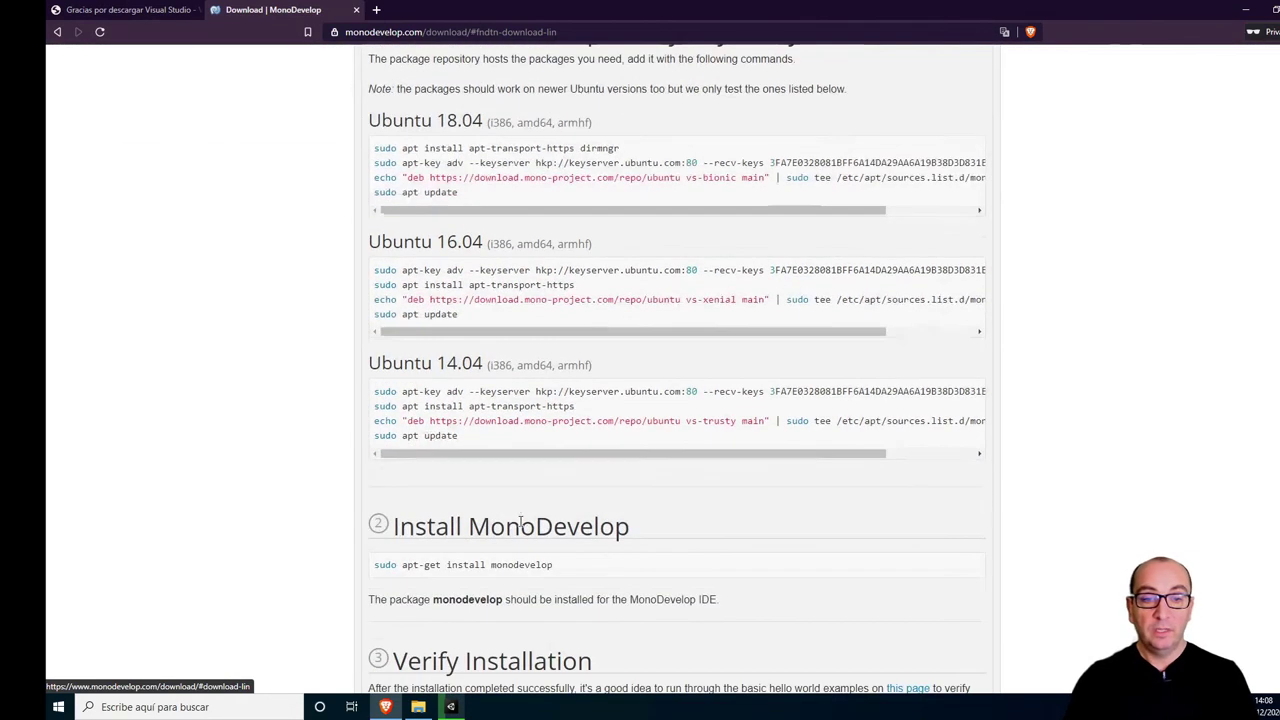
scroll(618, 547, up, 4)
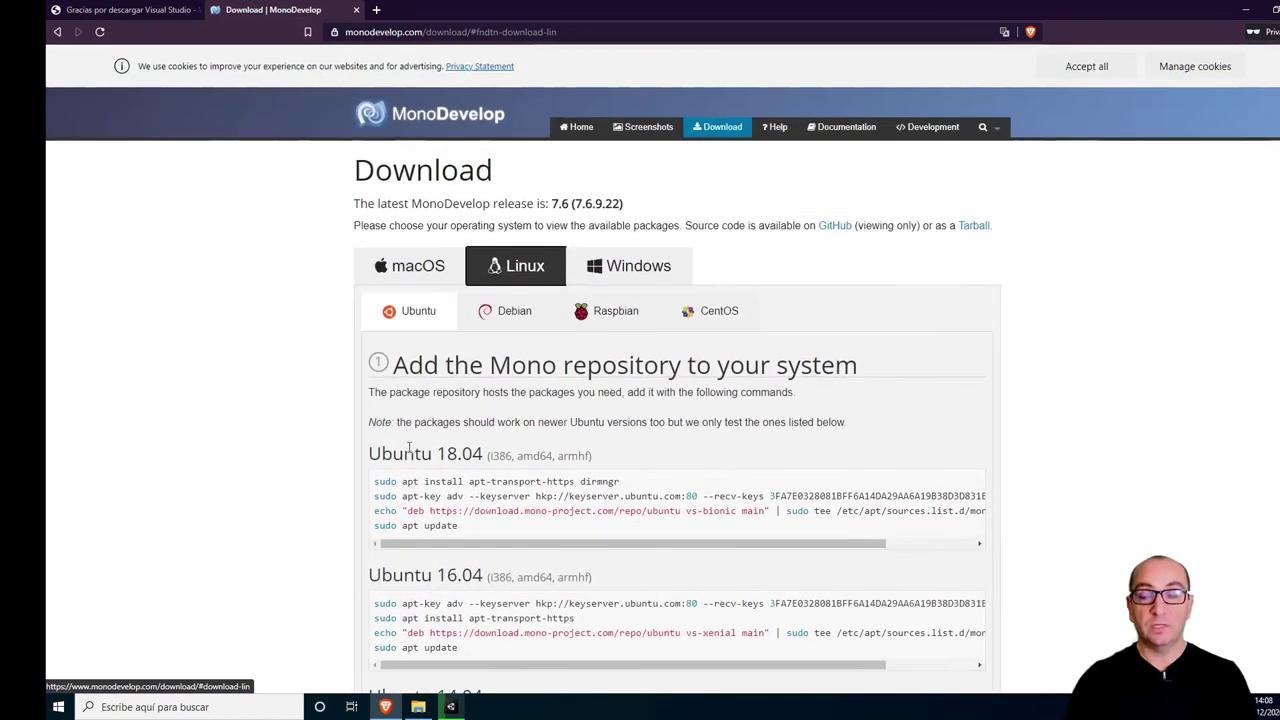